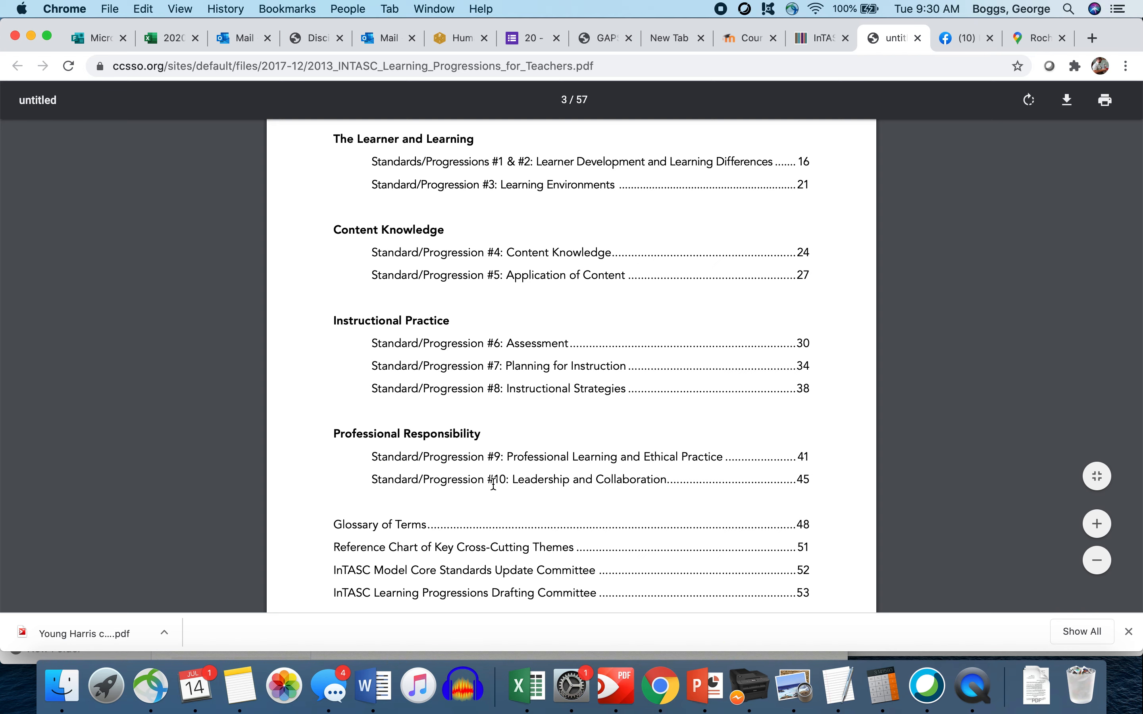
- Copy the "Standard #1: Learner Development" paragraph from page 10 of the InTASC PDF
scroll(500, 506, "down", 5)
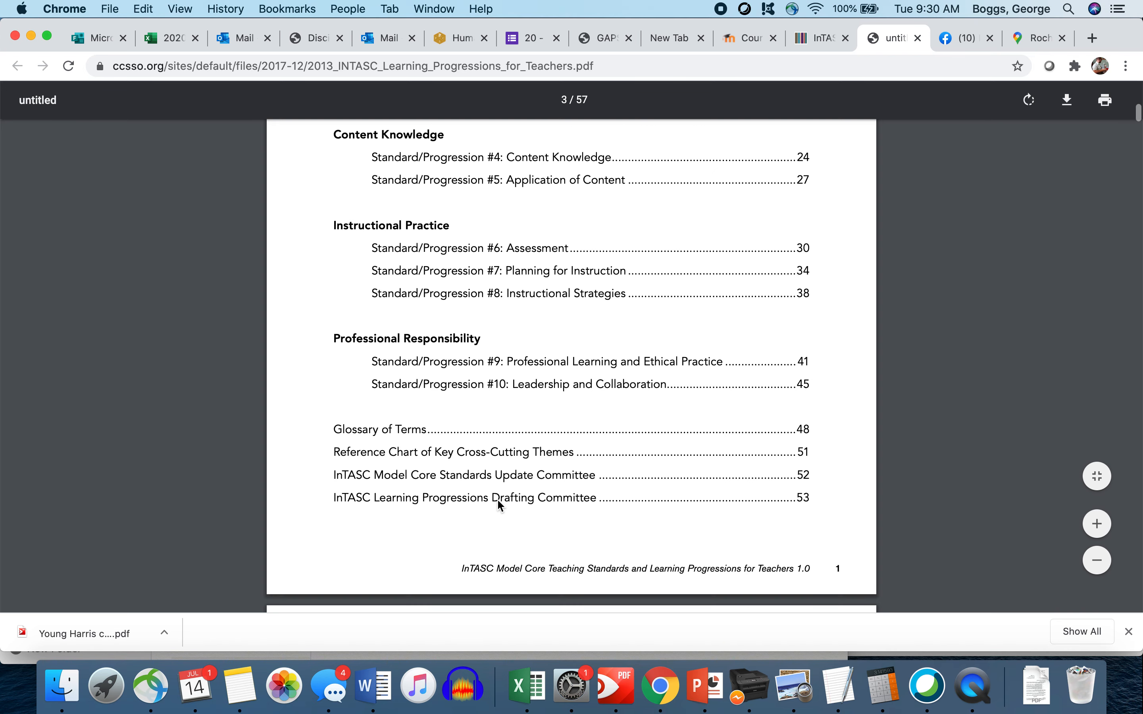
scroll(500, 505, "down", 5)
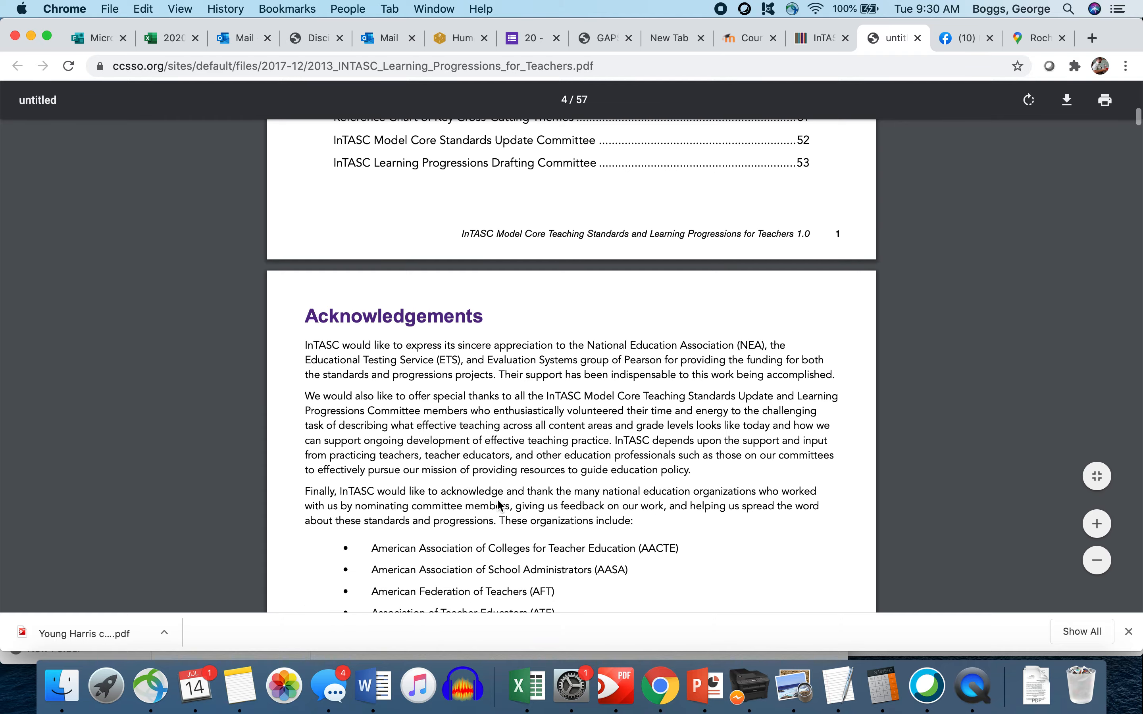
left_click_drag(1139, 124, 1139, 181)
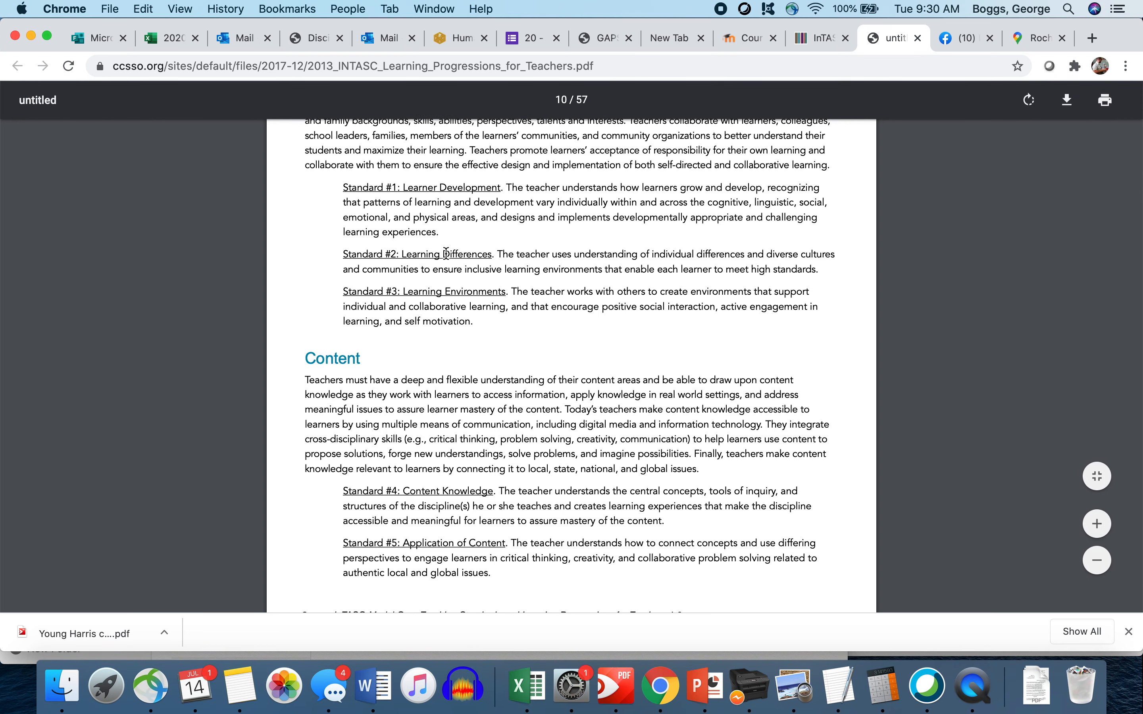
left_click_drag(439, 233, 337, 188)
key("super+c")
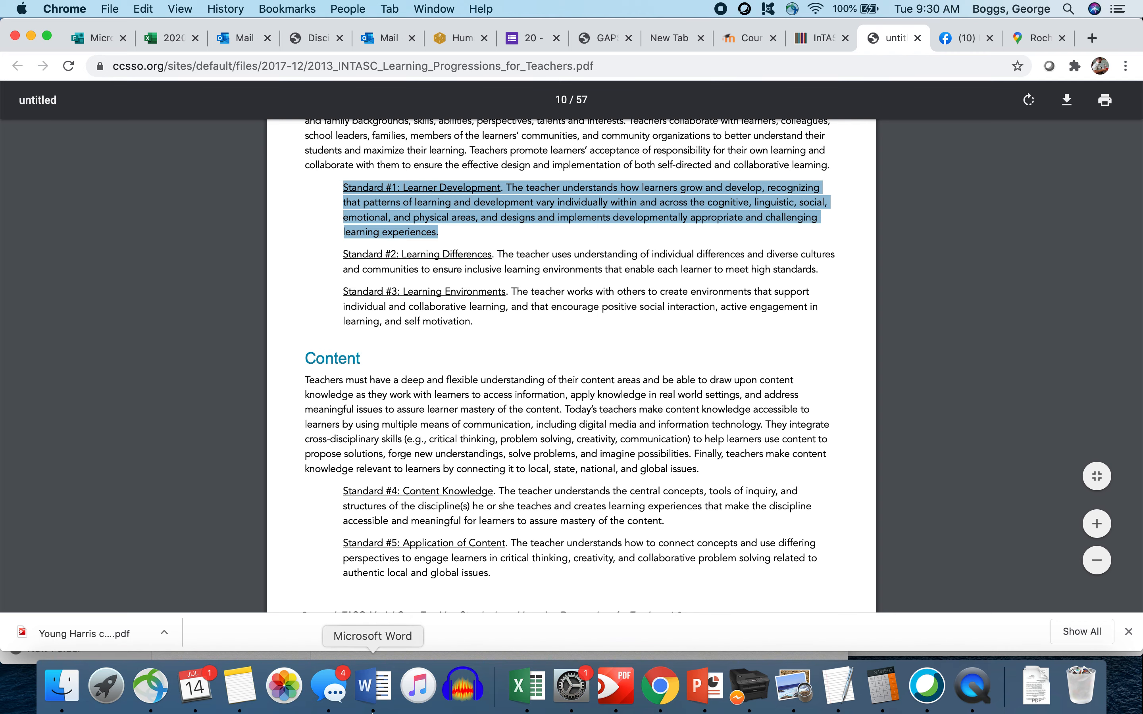
- Switch to Word, create a blank document and paste the copied standard, followed by a new line
left_click(373, 685)
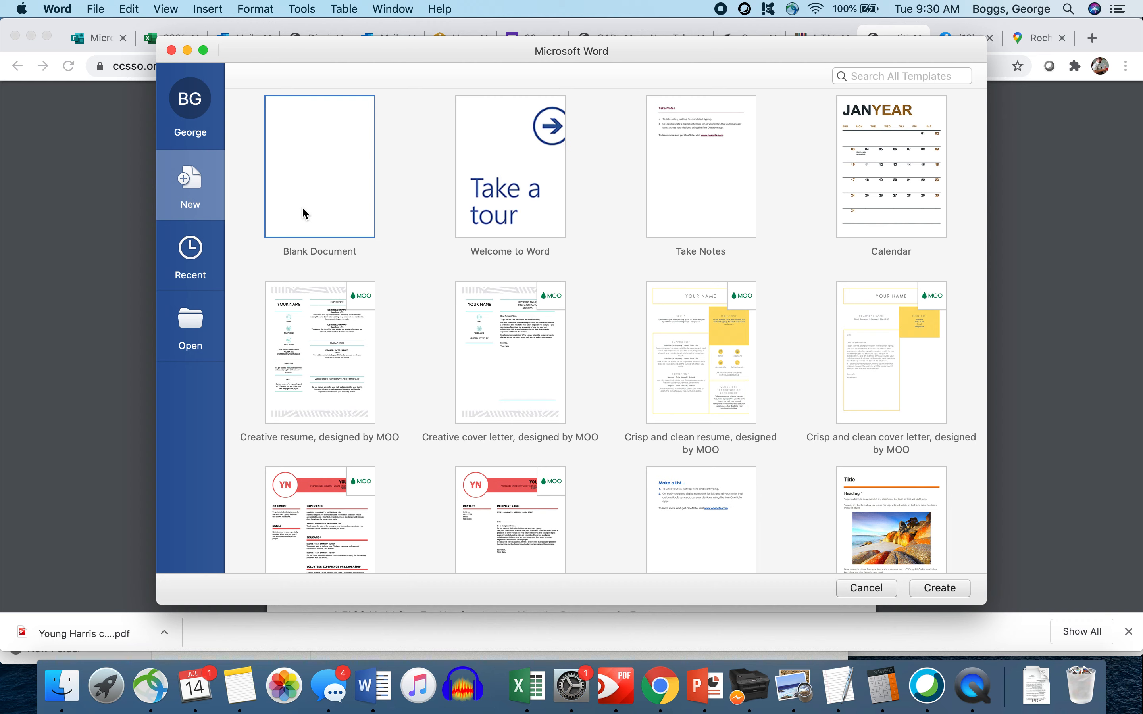
double_click(329, 220)
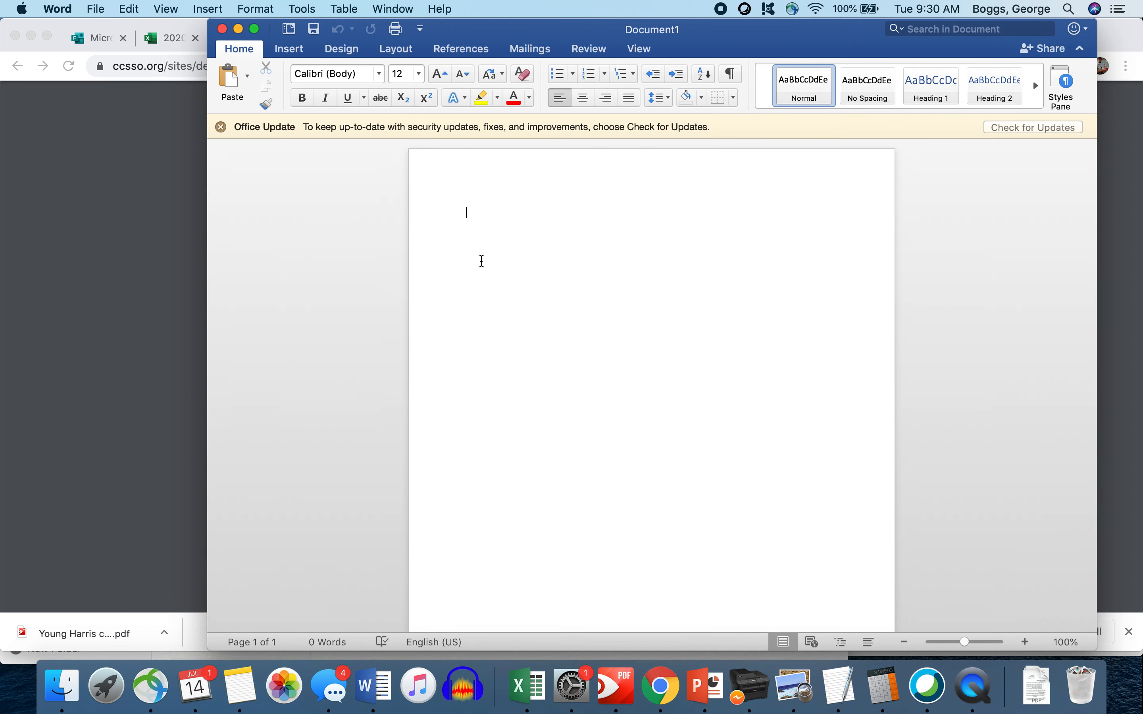
key("super+v")
key("Return")
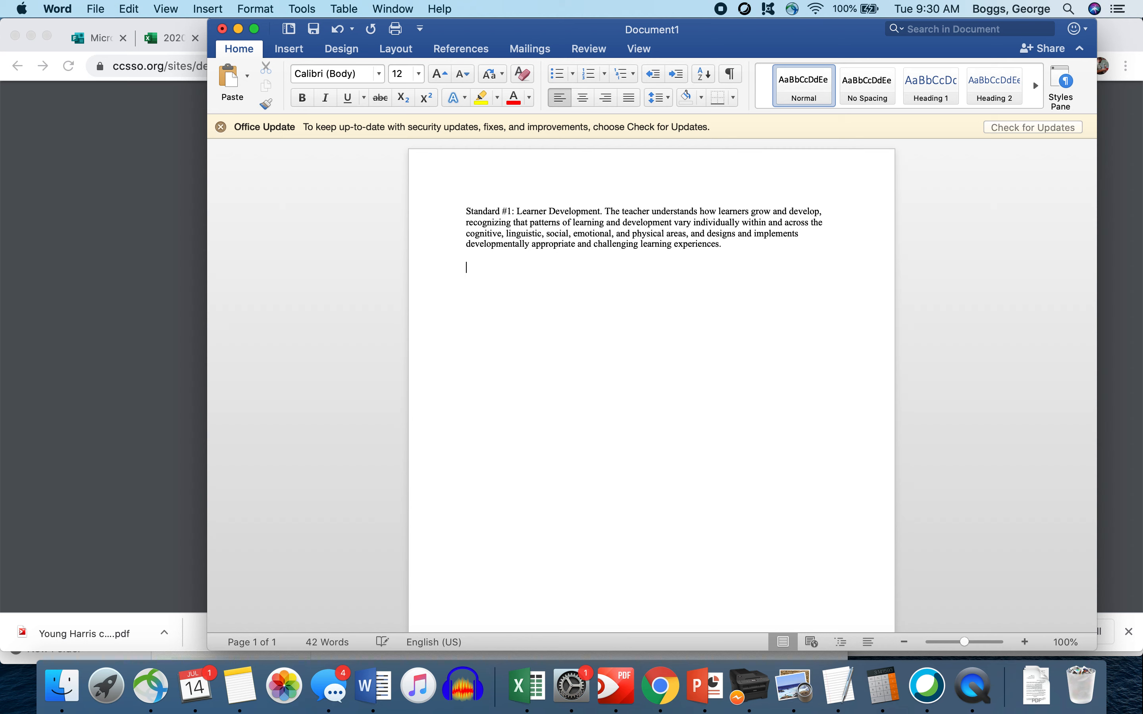
type("Restat")
key("BackSpace")
key("BackSpace")
key("BackSpace")
key("BackSpace")
key("BackSpace")
key("BackSpace")
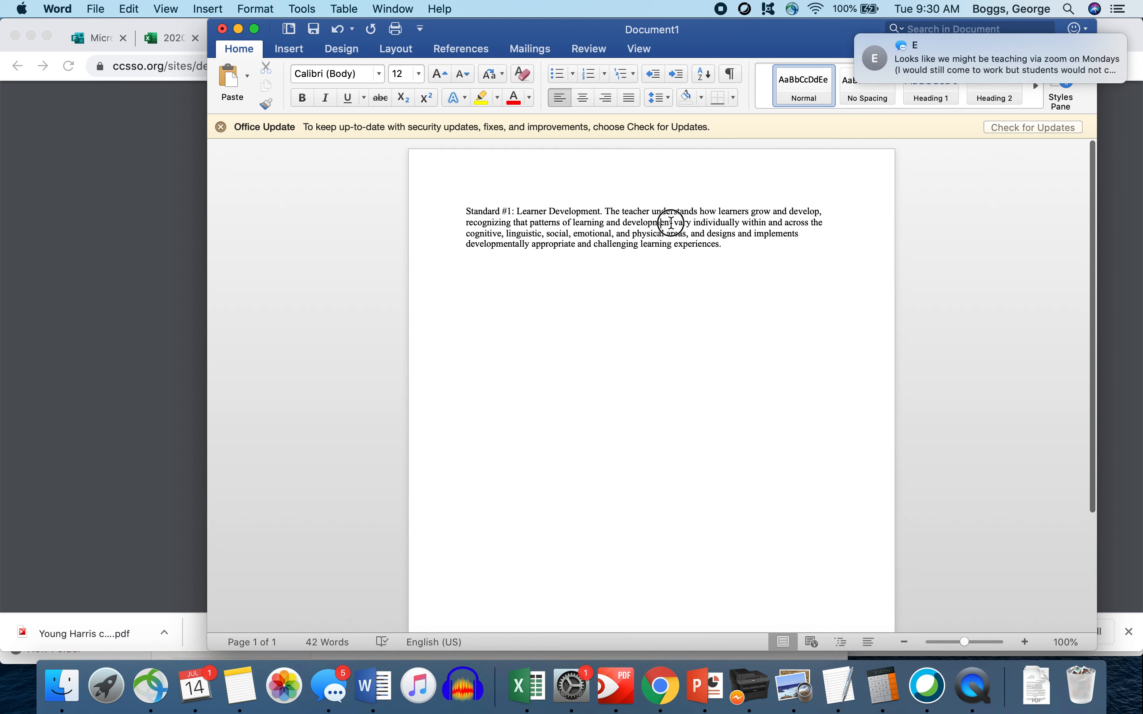
- Below the standard, write "AS we discussed in class, attending to the unique needs of adolescents is a critical feature of teaching."
mouse_move(663, 224)
left_mouse_down()
mouse_move(735, 224)
mouse_move(519, 229)
mouse_move(661, 235)
left_mouse_up()
left_click(611, 243)
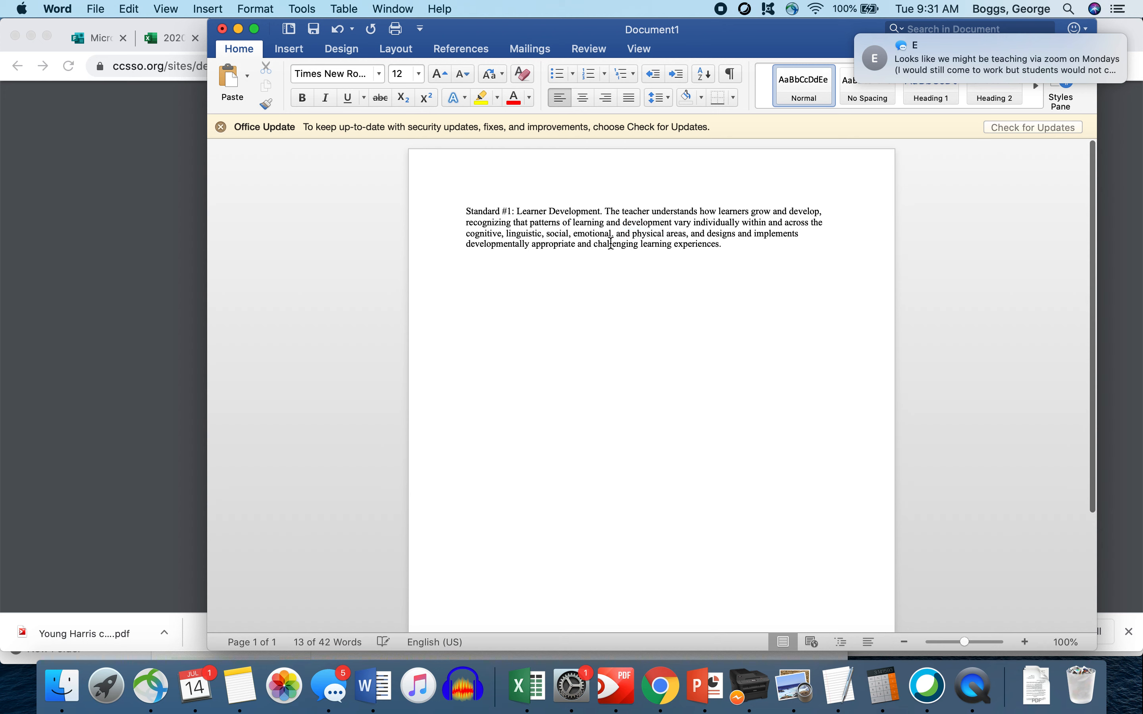
key("Down")
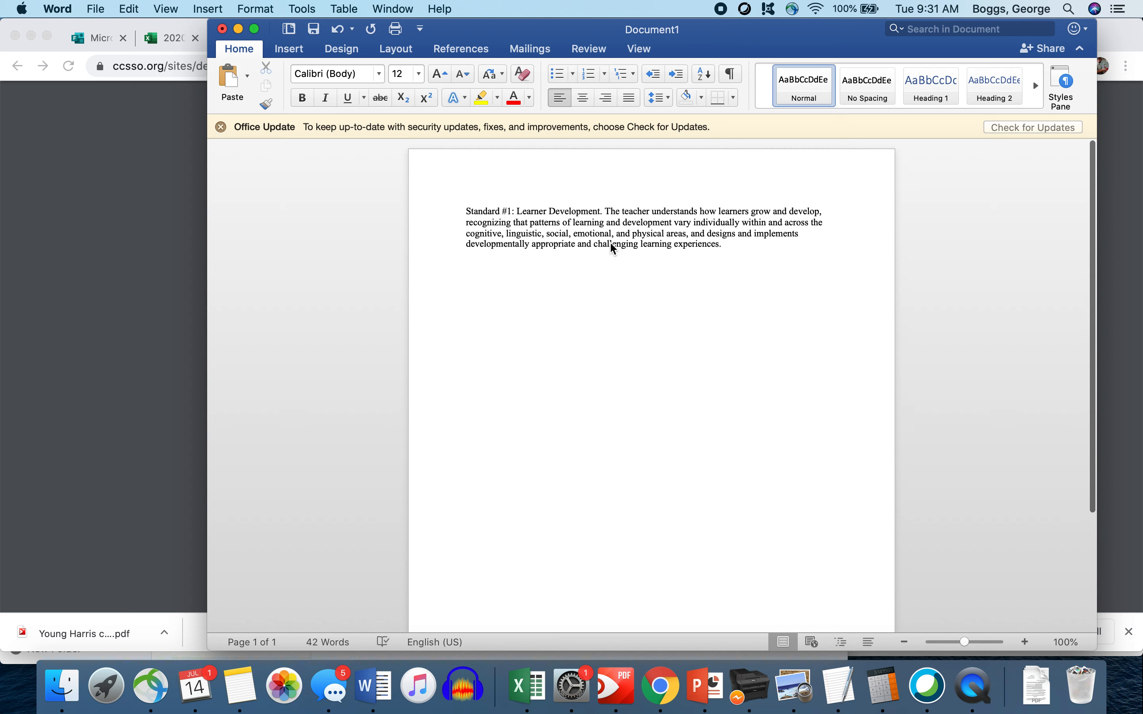
type("AS we discussed in class,")
type("attending to the uniqwue")
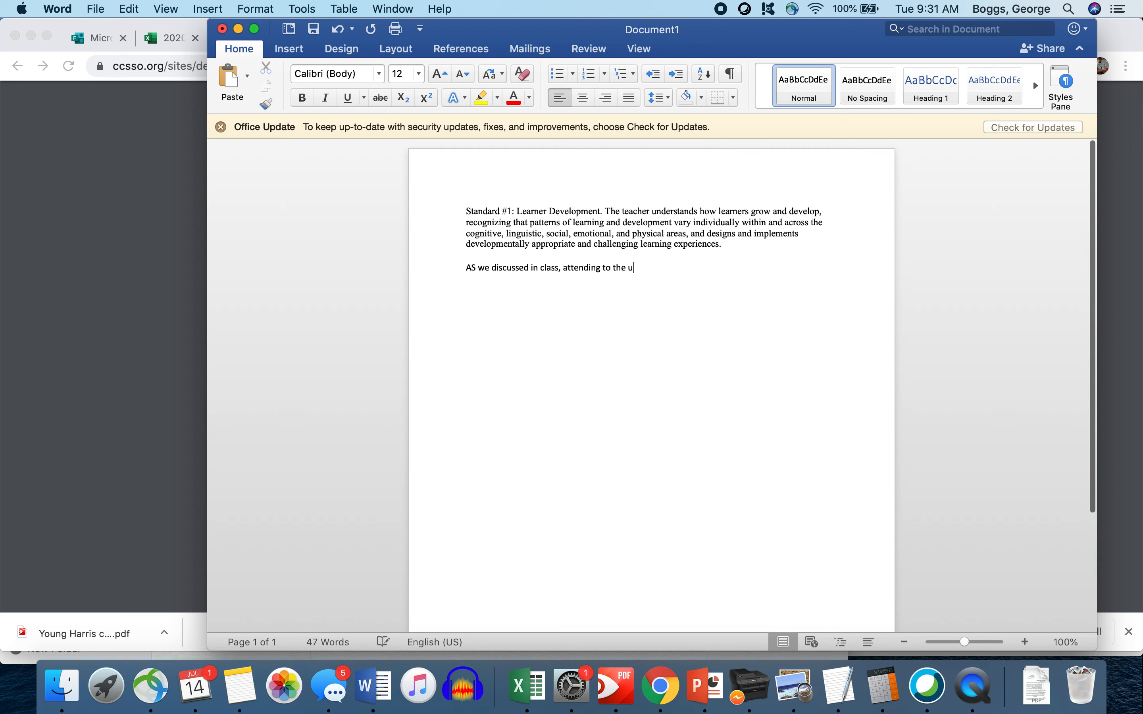
key("BackSpace")
key("BackSpace")
key("BackSpace")
key("BackSpace")
type("ue needs of adolescents is a c")
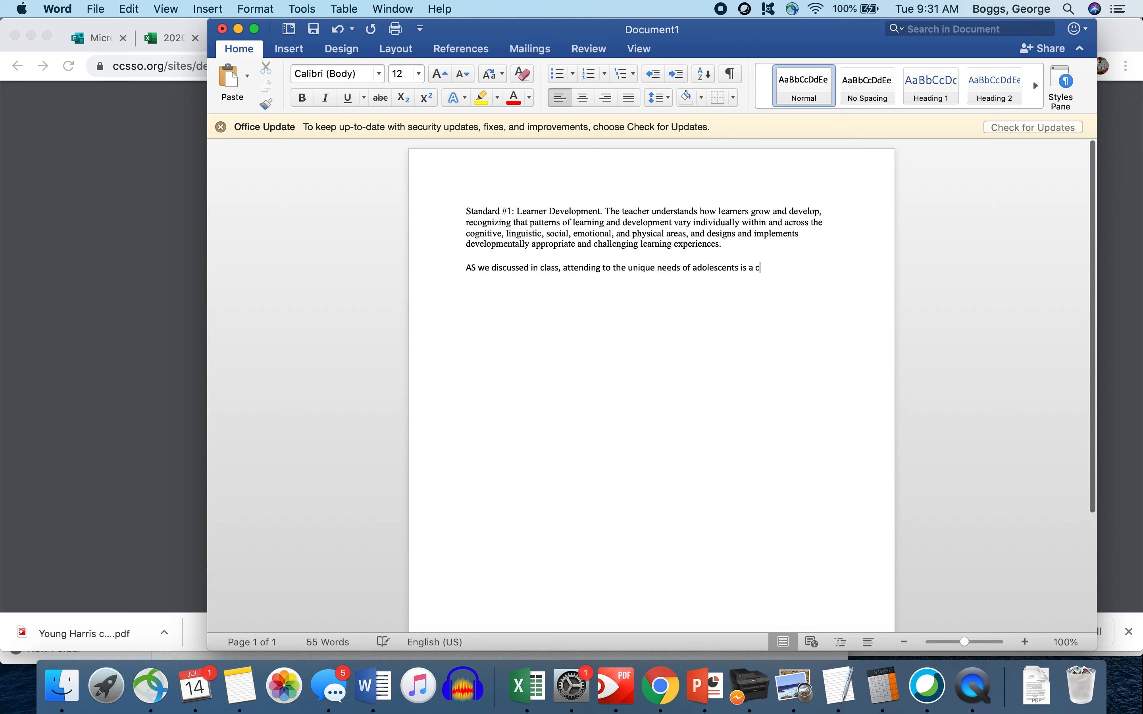
type("ritical feature of teaching. Not all chi")
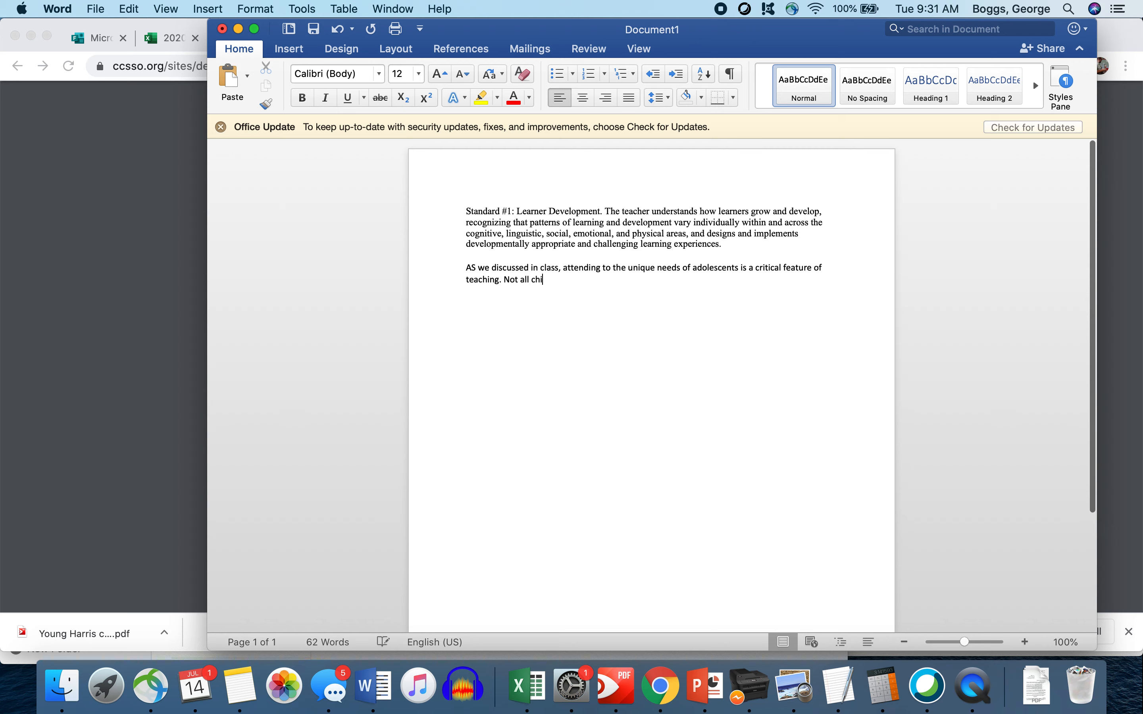
- Continue the paragraph with "Not all children are the same, yet all children are capable of learning"
type("ldren are the same, and")
key("BackSpace")
key("BackSpace")
key("BackSpace")
type("yet all chi")
type("kl")
key("BackSpace")
key("BackSpace")
type("ldren are ")
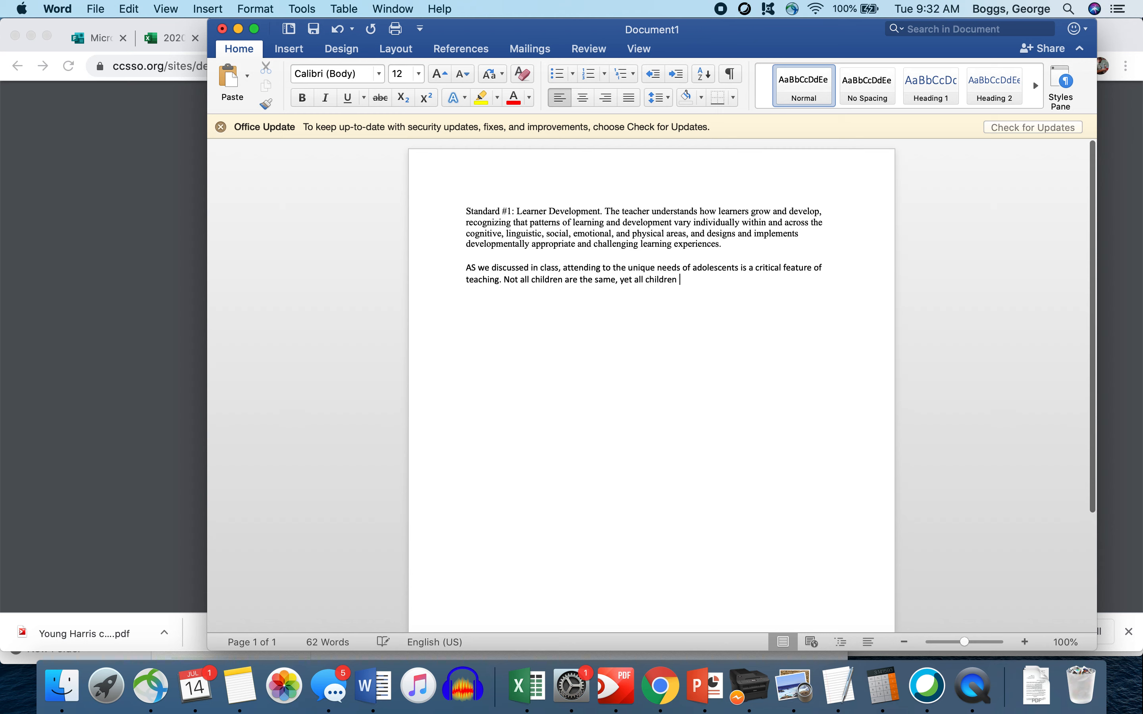
type("caop")
type("pable of ")
type("learning")
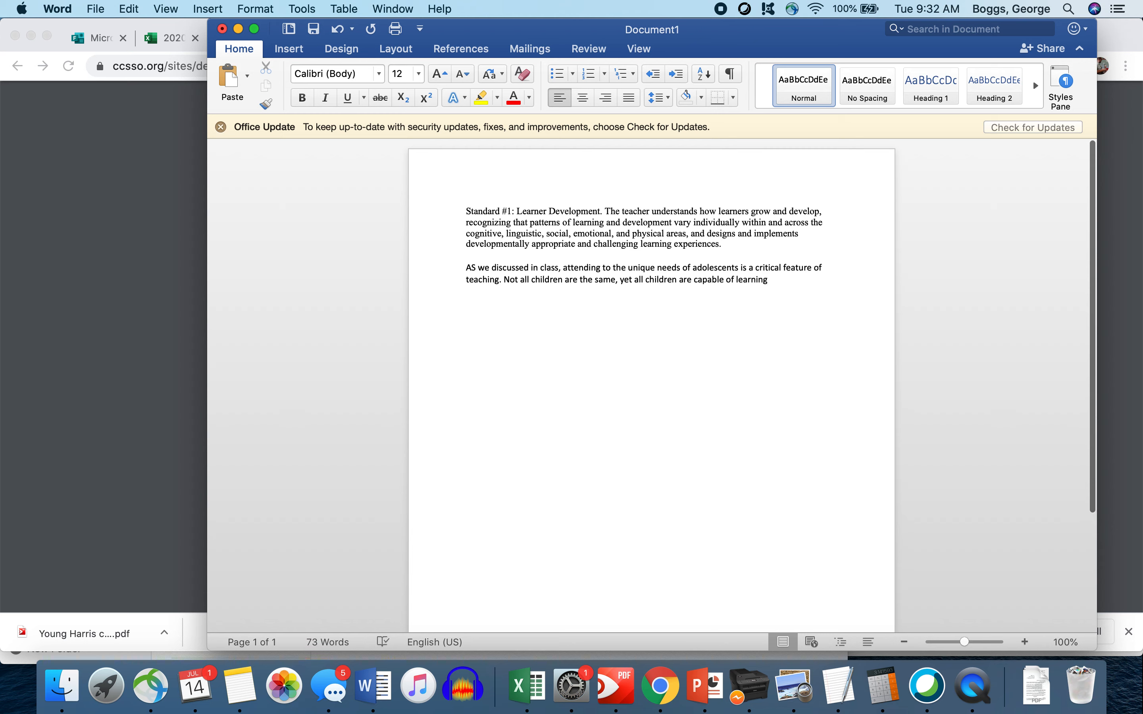
- Complete the sentence with "—they should not have their abilities circumscribed by teachers' low expectations."
type("--they should not ")
type("have the")
type("ir abilities")
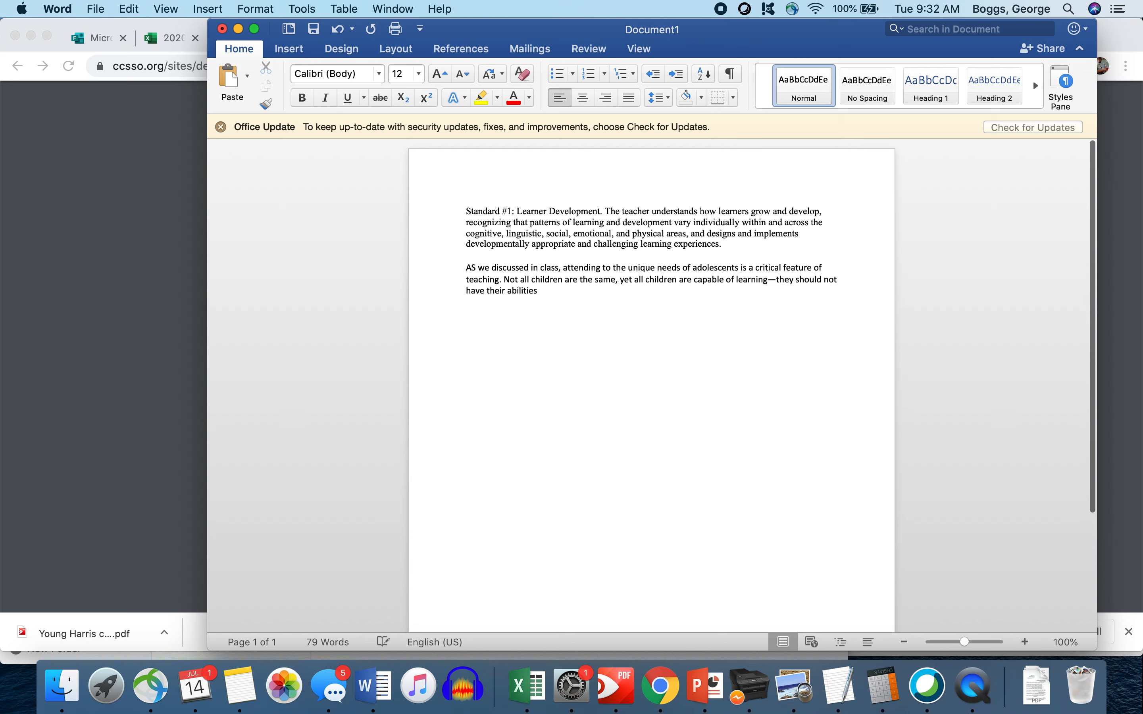
type(" circumscribed ")
type("by teachers")
type("' low expectations.")
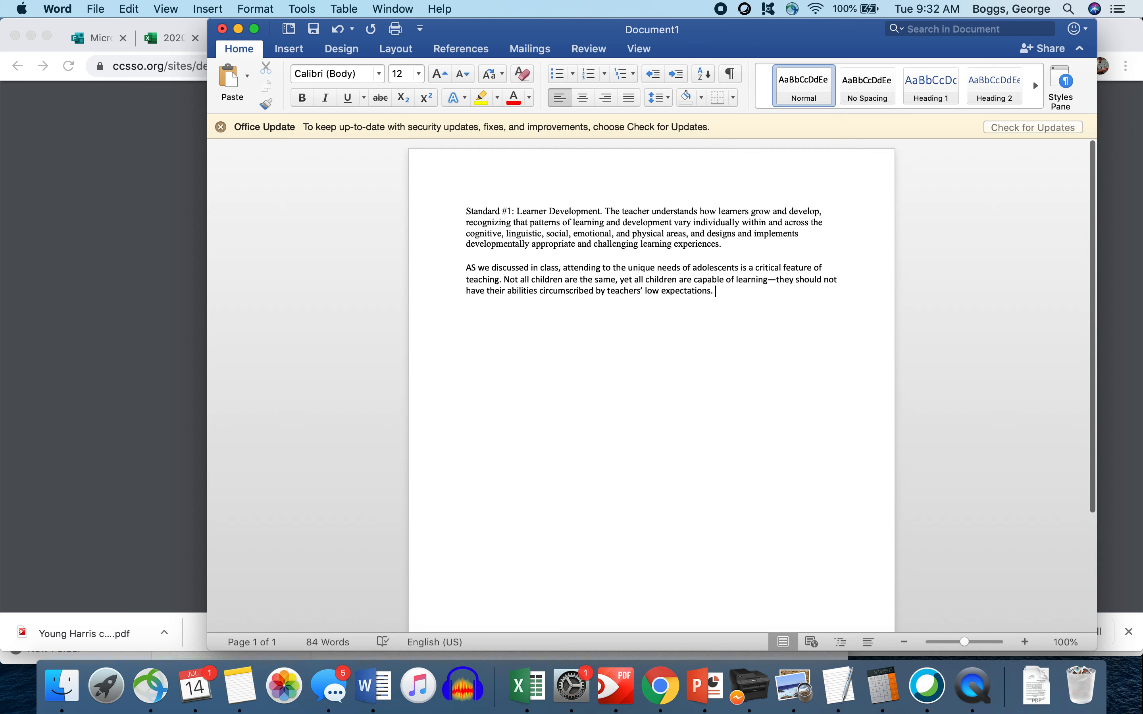
- Start a new paragraph reading "In my EDUC 5401 field experience, I had a number of converdsations with a12 year old……"
key("Return")
type("In my EDUC 5401 field experience")
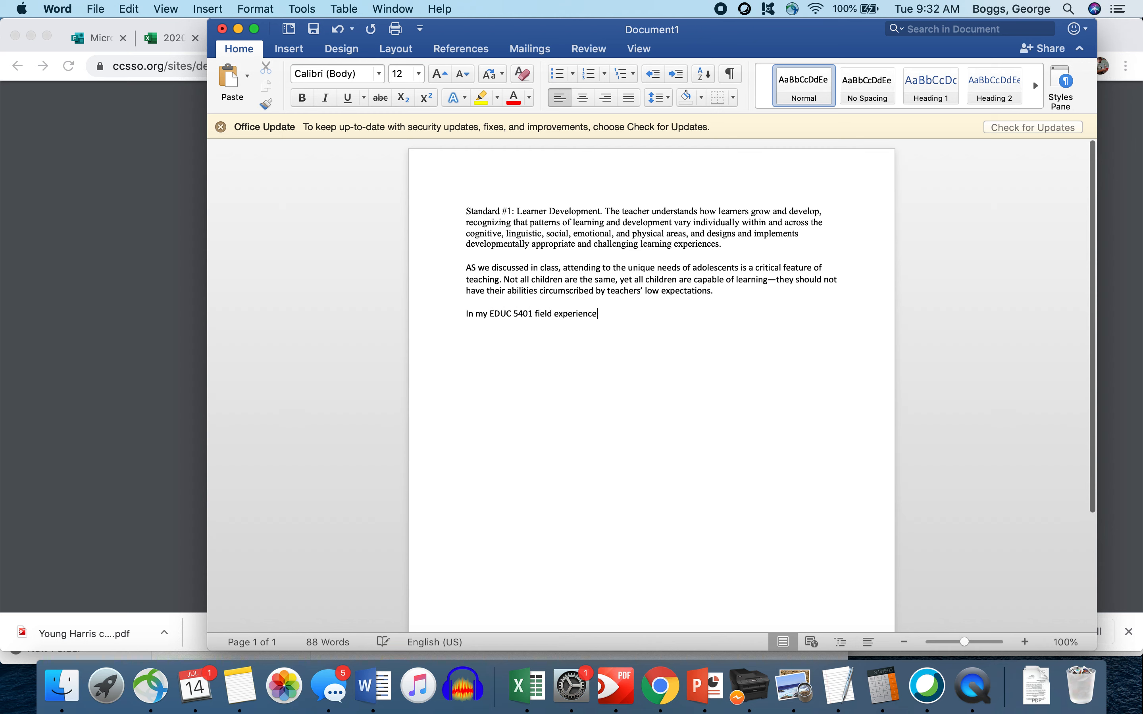
type(", I had a number of converdsations with a pers")
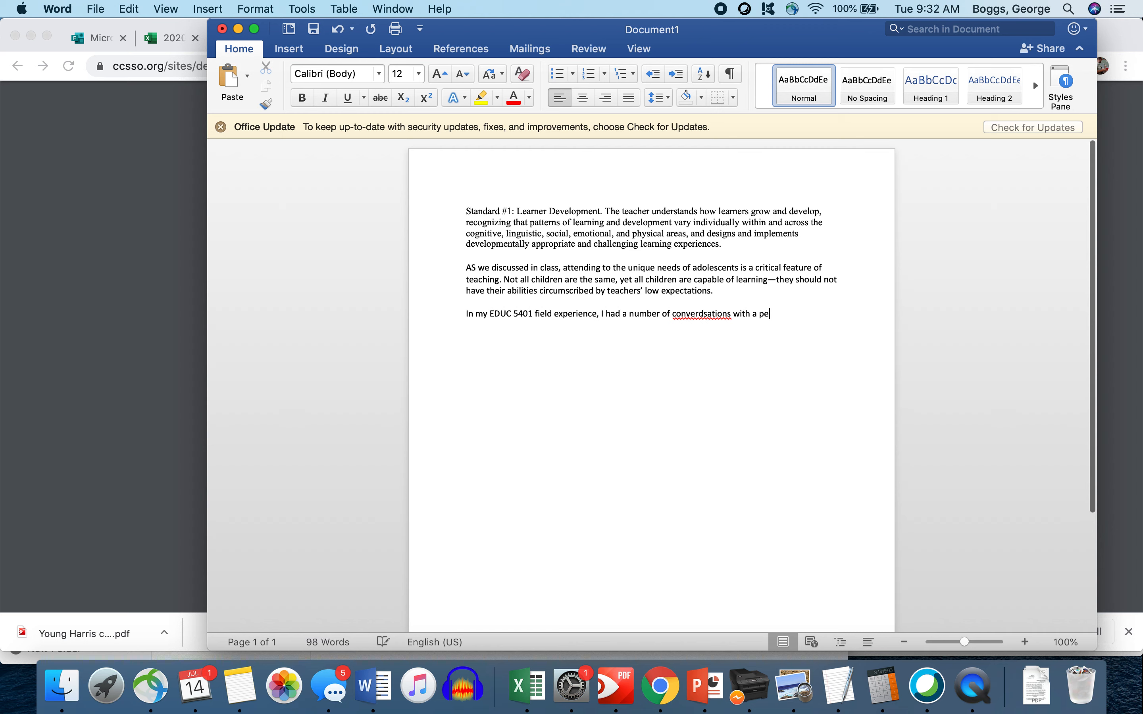
key("BackSpace")
key("BackSpace")
key("BackSpace")
key("BackSpace")
type("12 year old")
type("......")
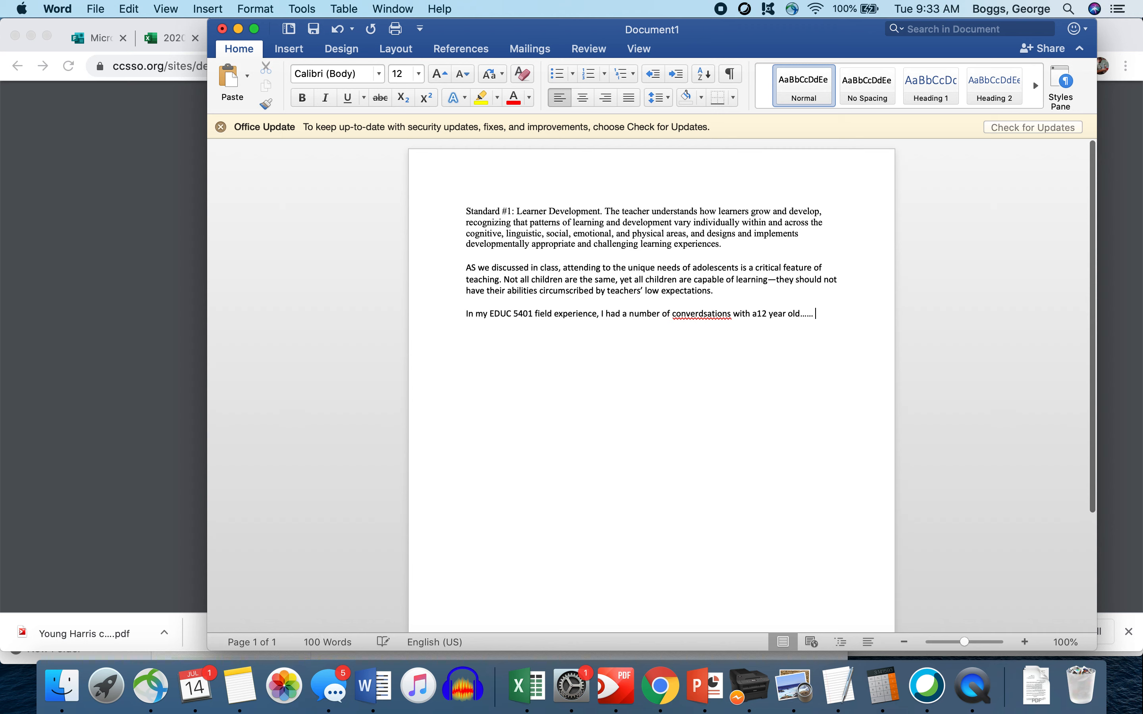
- Add the sentence "Below is a screenshot of a picture she drew when we were discussing evolution."
type(" Below is a screenshot of a picture she drew")
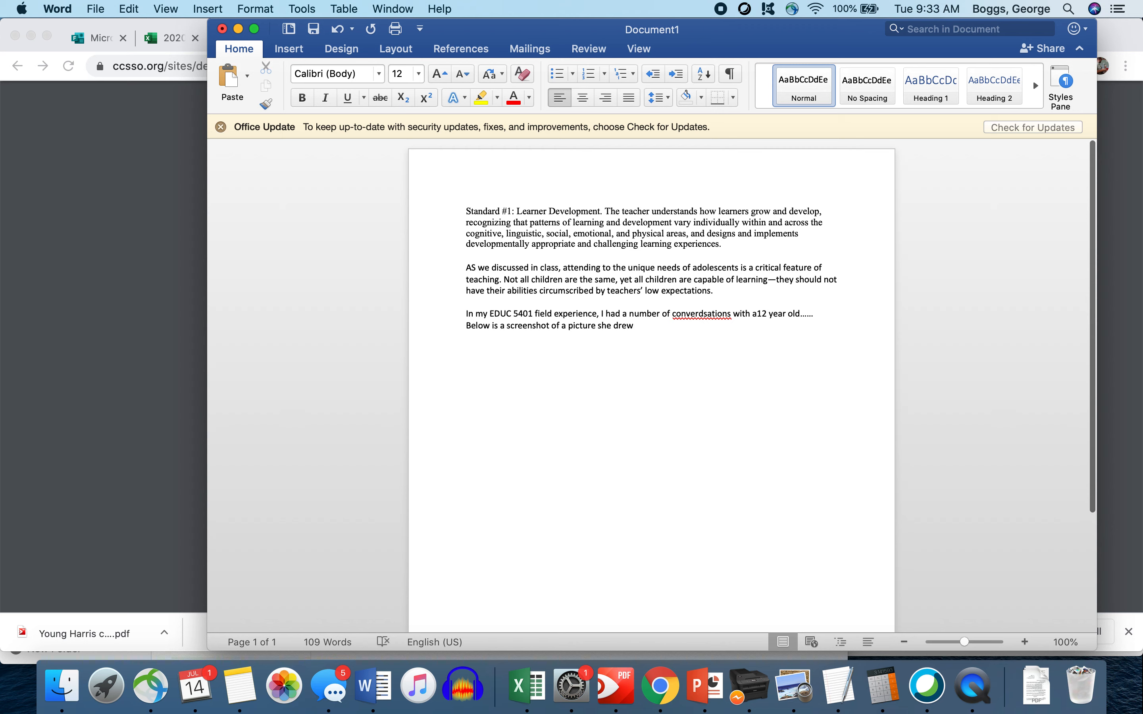
type(" when 3e were discussing ")
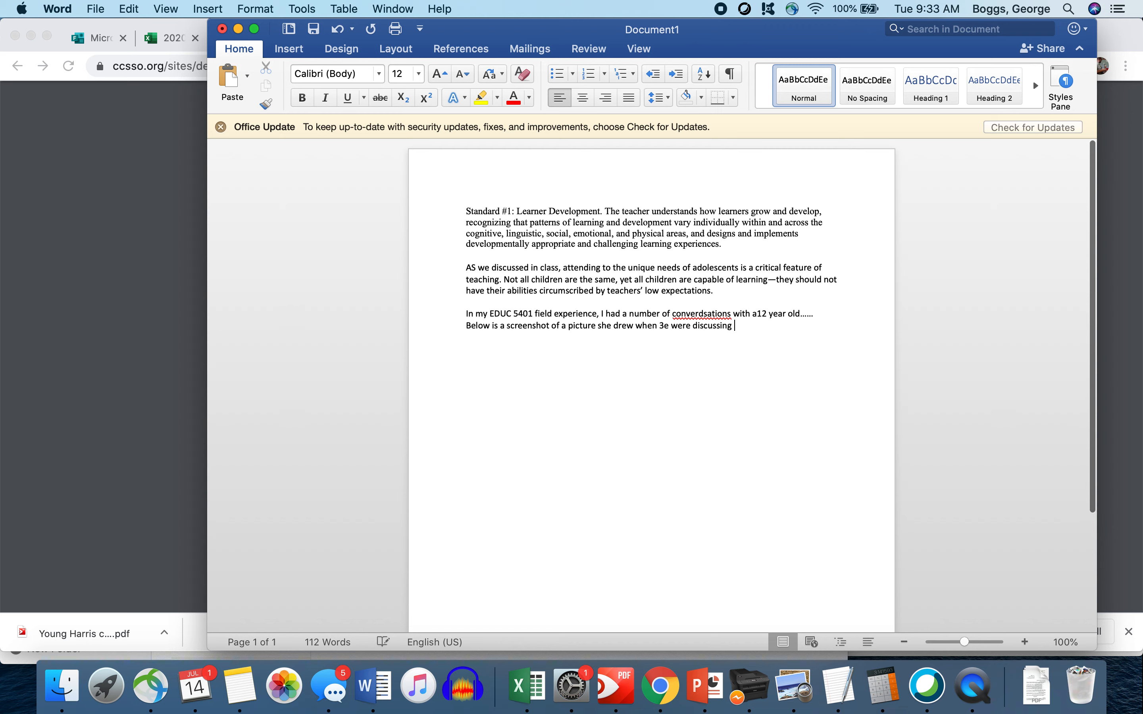
type("evolution")
- Add the sentence "Below is a sample of my field notes collected during our second meeting."
type(" Believ")
key("BackSpace")
key("BackSpace")
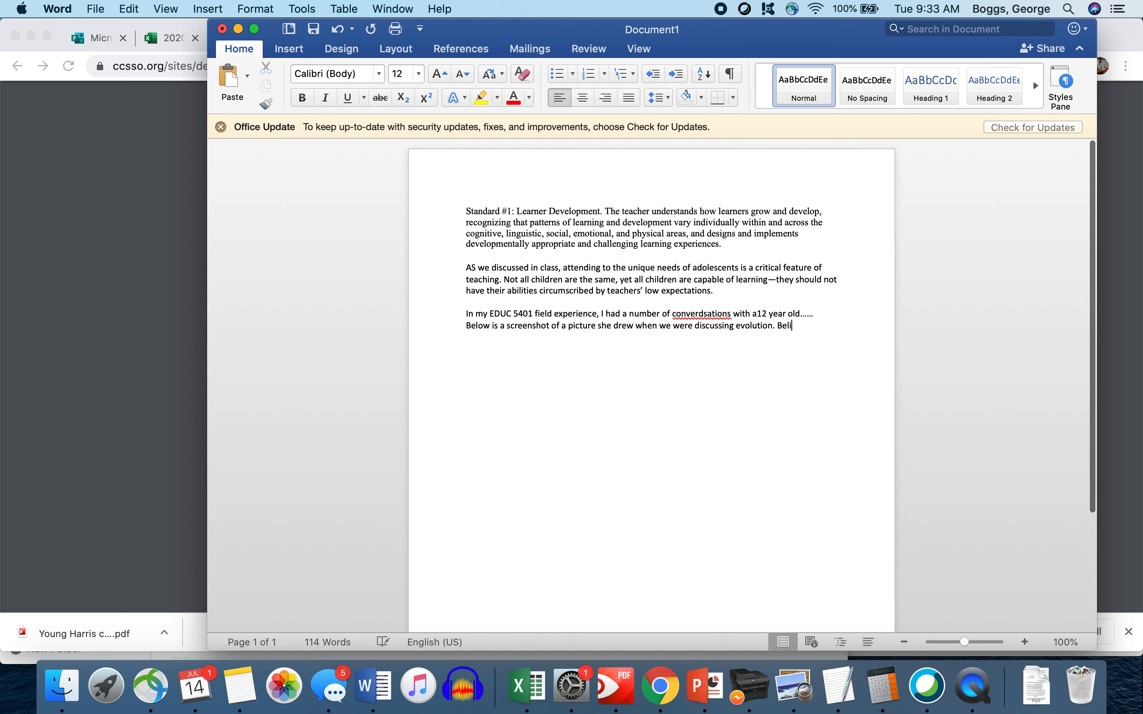
type("o")
type("w is a sample of m")
type("y field notes ")
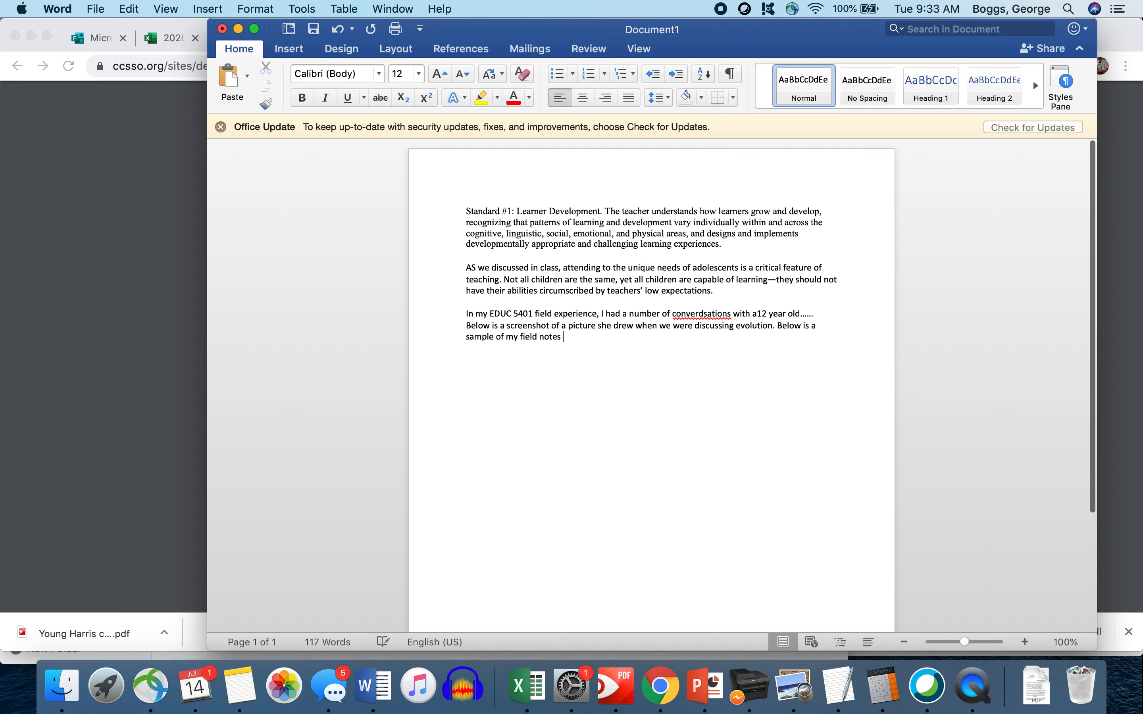
type("collected")
type(" during o")
type("econ")
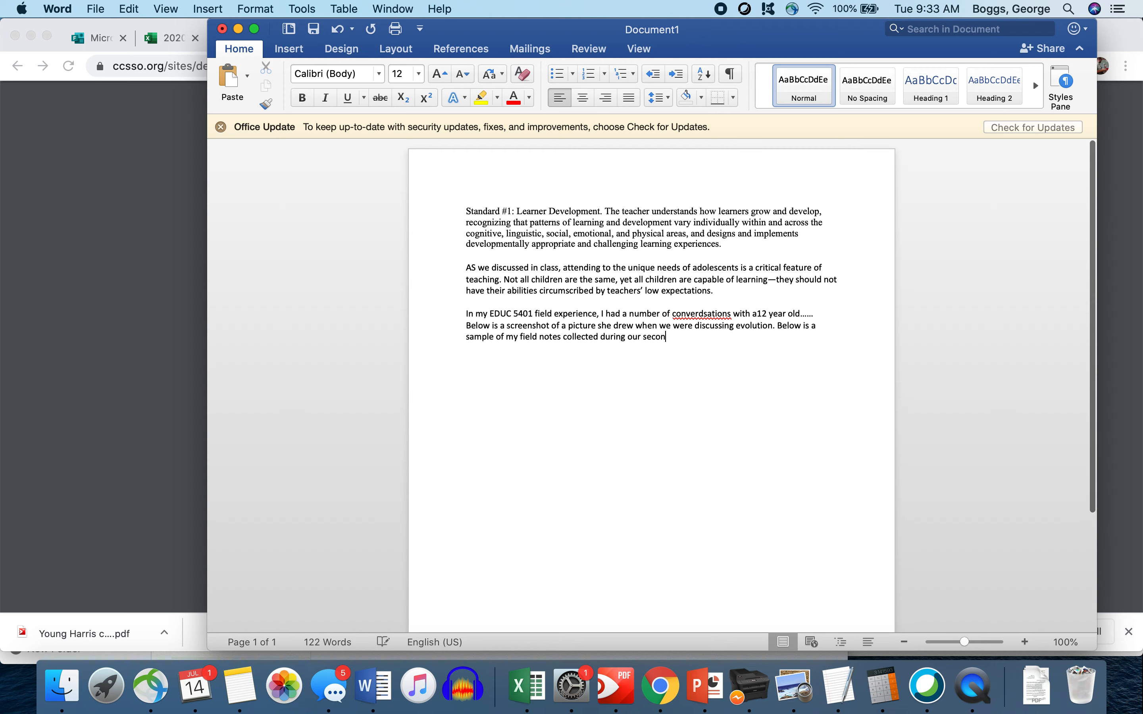
type("d meeting.")
- Insert a separate placeholder line "XXXXXXXX" for the artifact, with blank lines around it
key("Return")
key("Return")
type("xxxxxxxx")
key("Return")
key("Return")
type("In this artifact, I")
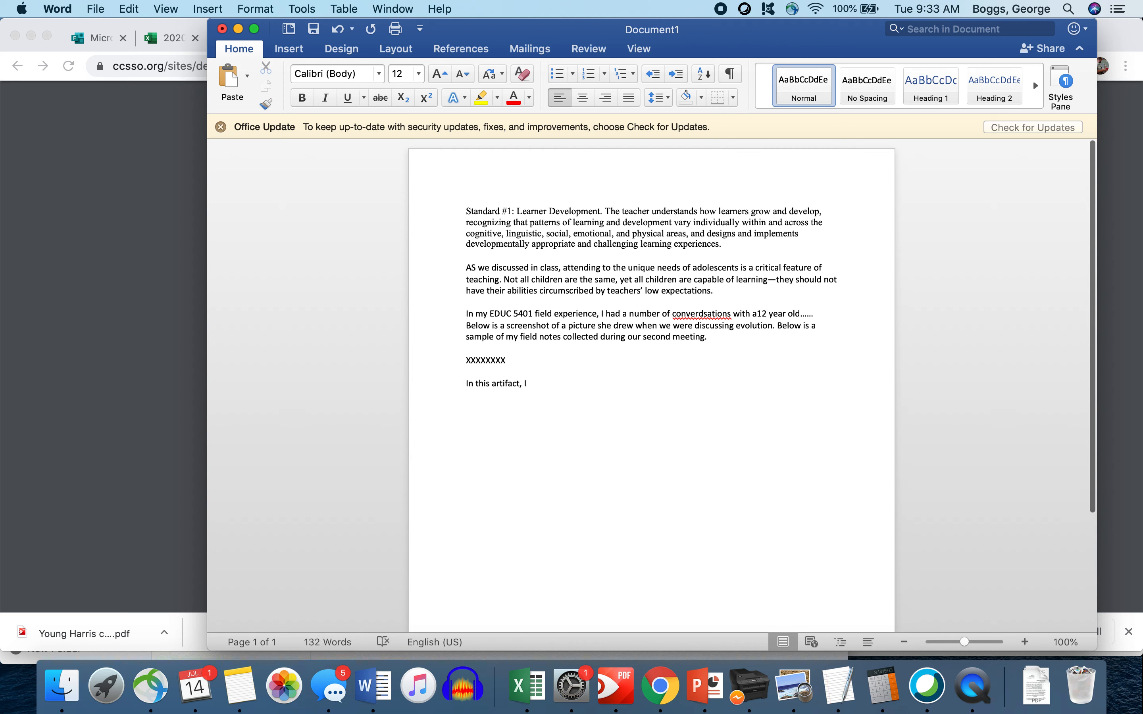
type("w")
key("BackSpace")
key("BackSpace")
key("super+shift+Left")
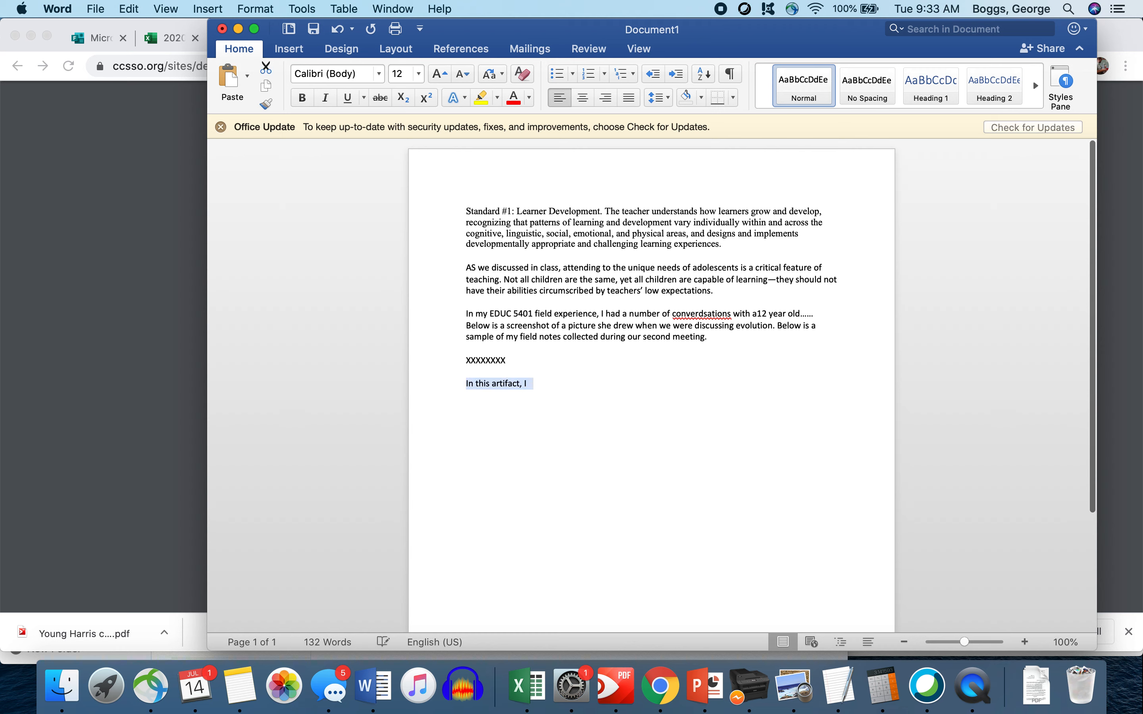
- Write "This artifact helps illustrate my interest in approaching topics in ways that are interesting to a person with unique background, learning issues, and academic experience."
type("This artifact")
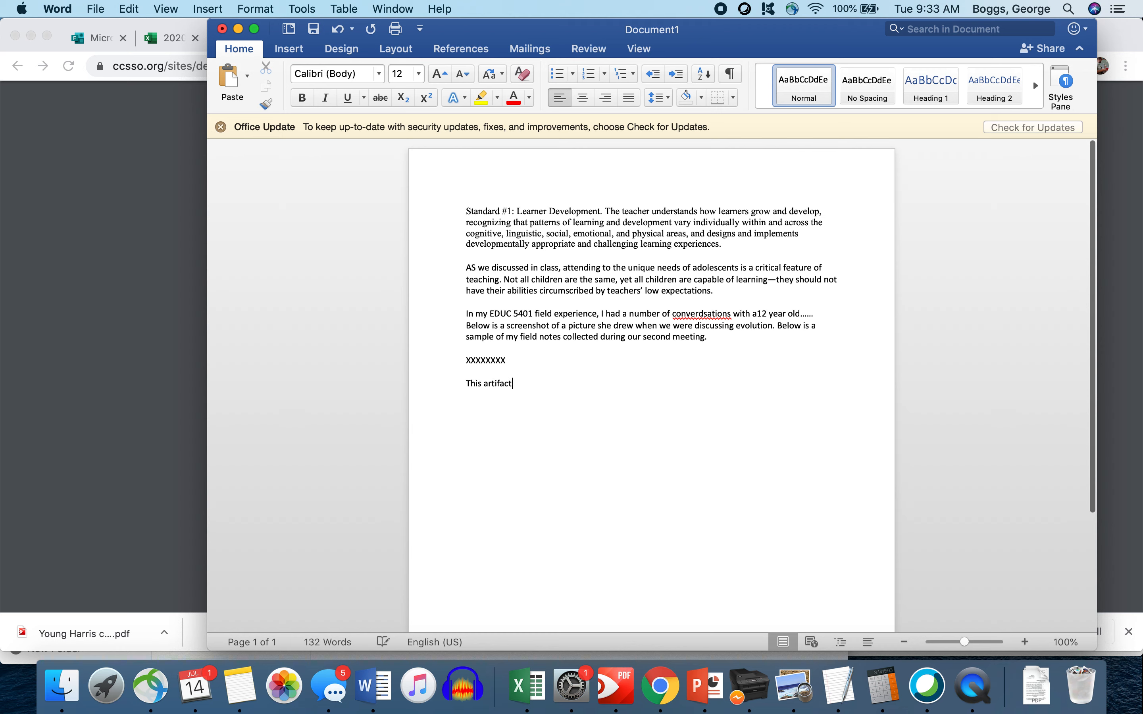
type(" helps illustrate my interest in approach")
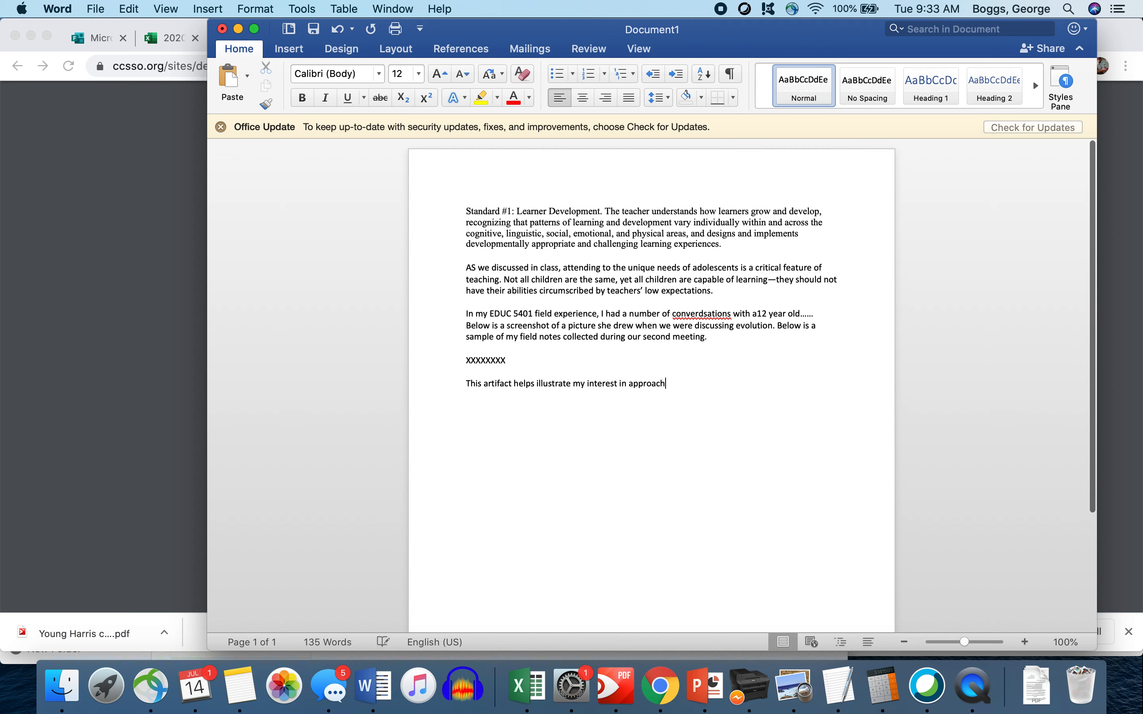
type("ing topics in ways that are in")
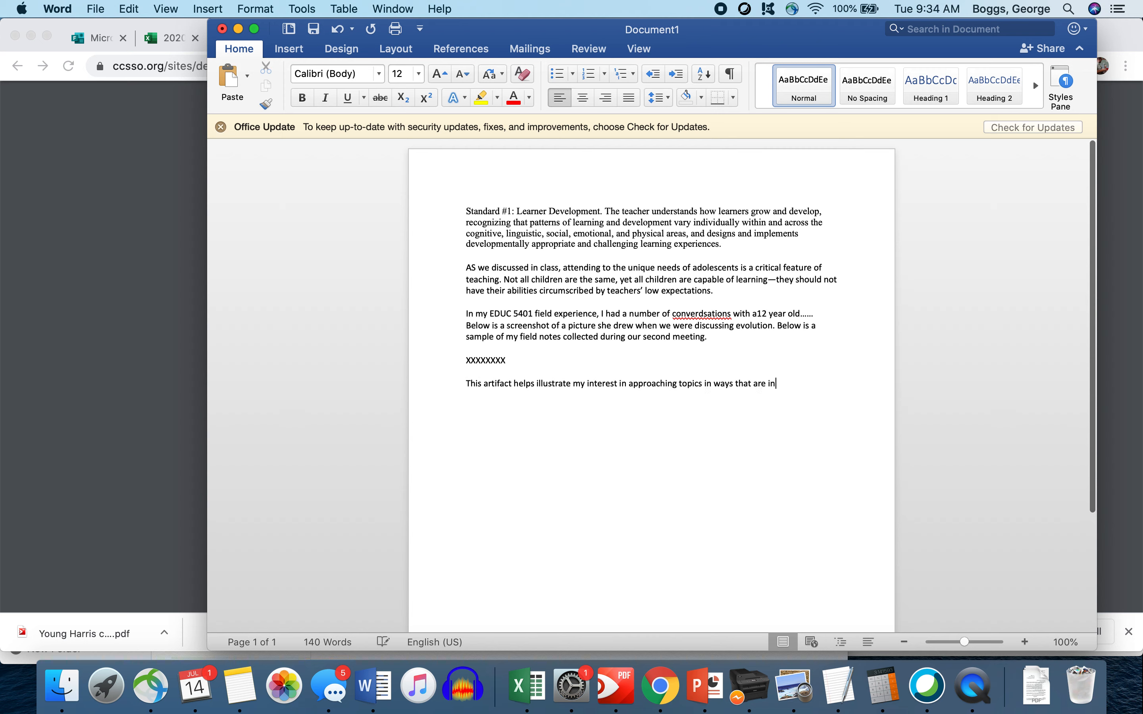
type("teresting to a person with unique back")
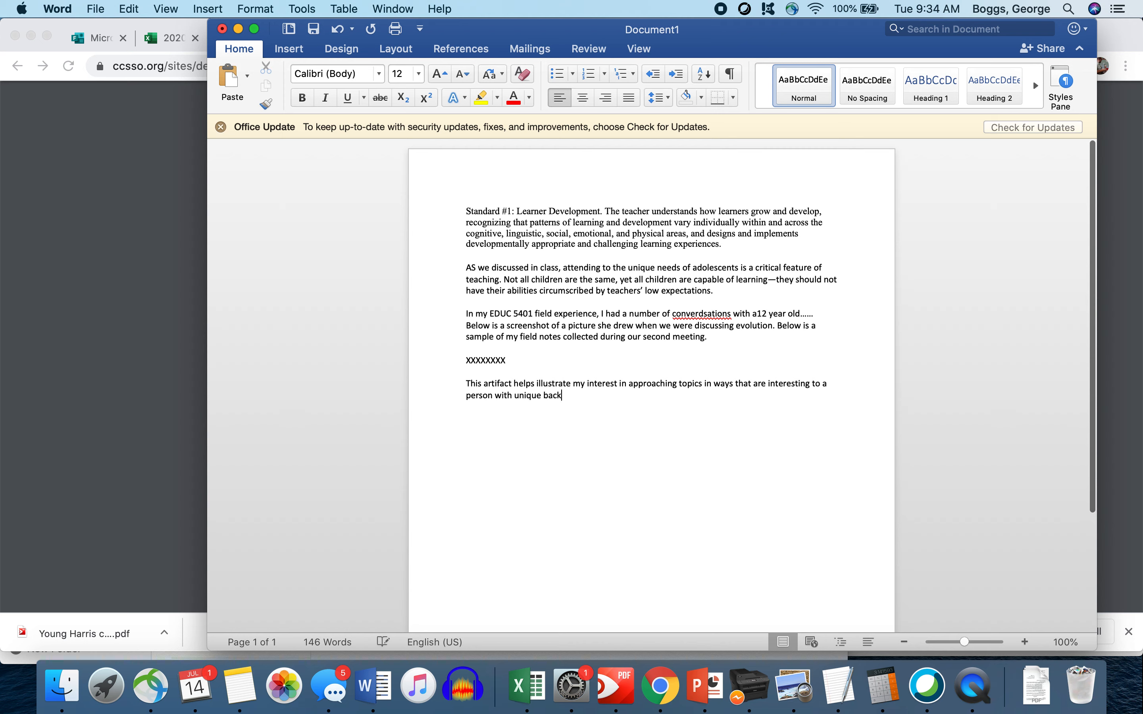
type("ground, learning issues, and academic expoerience. ")
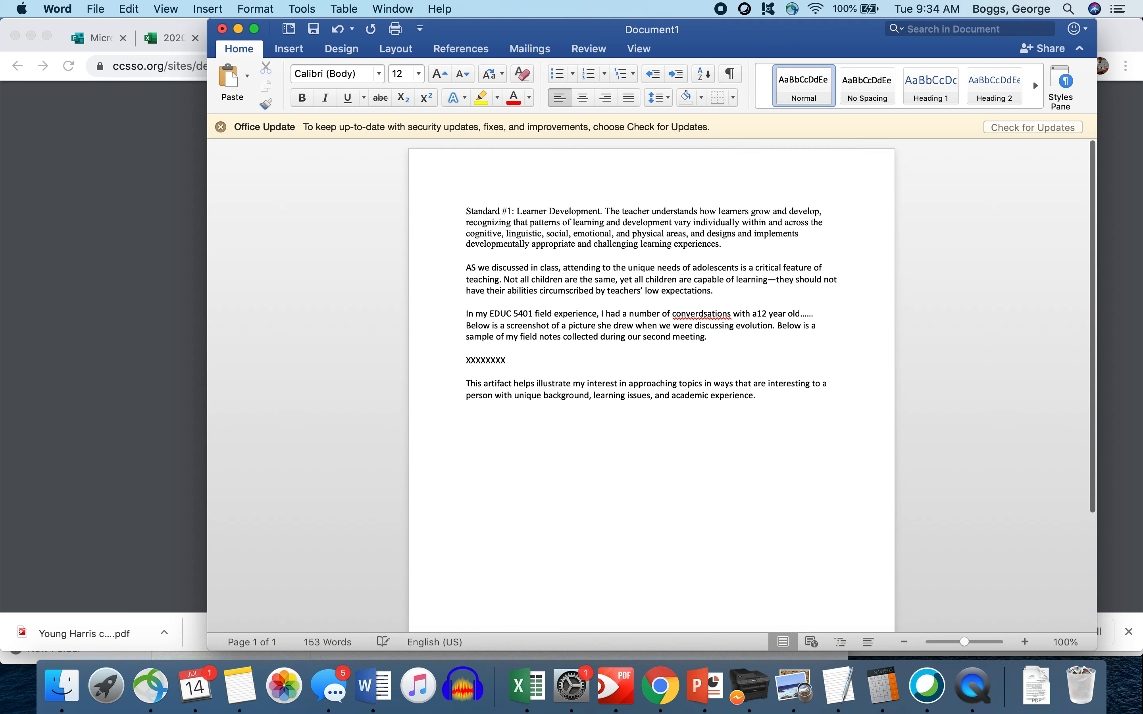
- Continue the artifact paragraph with "I was surprised at how much she knew about plants and animals changing"
type("I foun d")
key("BackSpace")
key("BackSpace")
key("BackSpace")
key("BackSpace")
key("BackSpace")
key("BackSpace")
type("was surprised ")
type("at how much")
type(" she ")
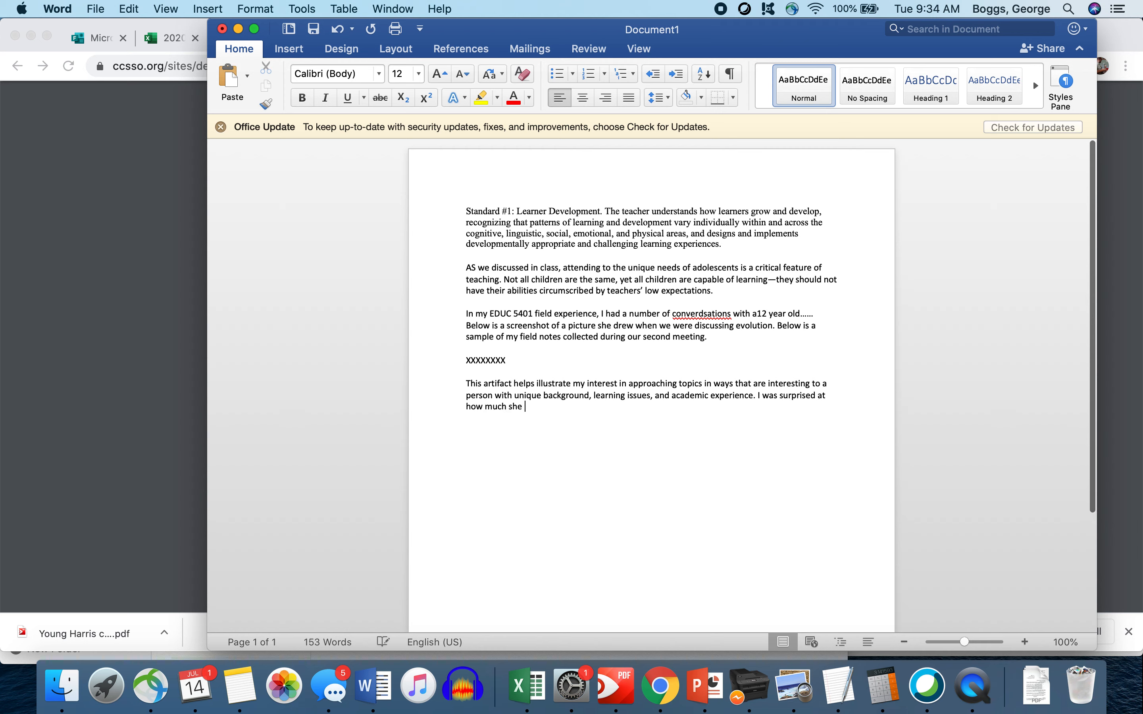
type("knew about plants and animals changing")
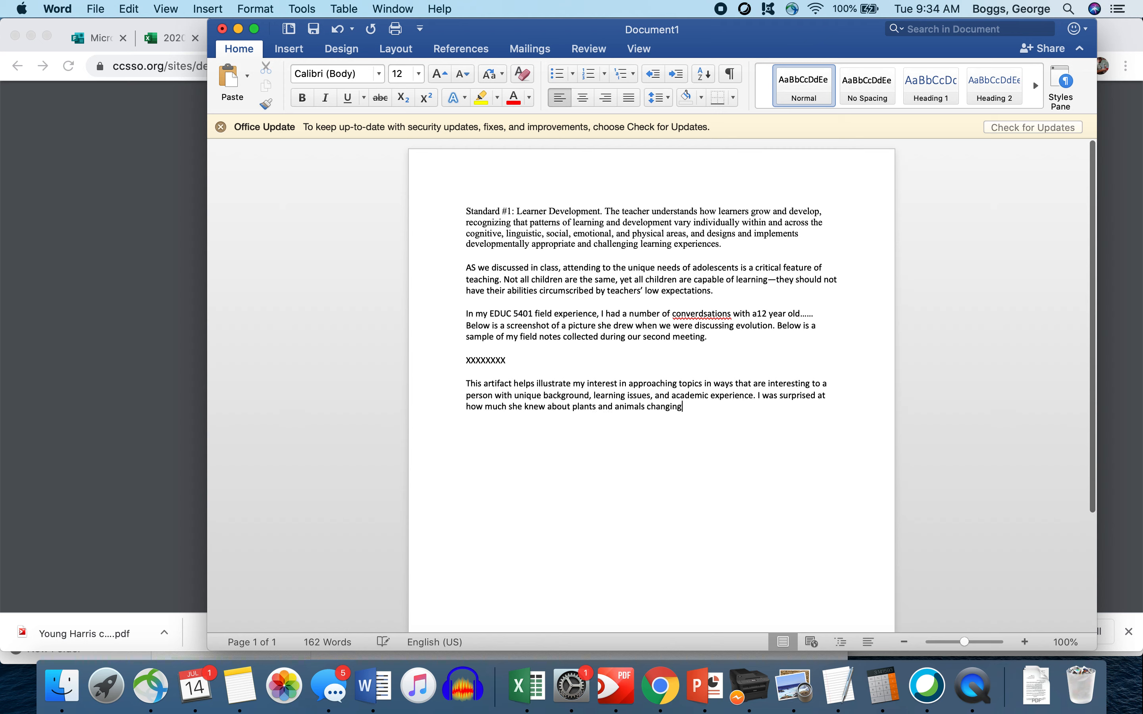
- Append "over time, but at the same time I worry that I might not always have the time to elicit thinking from all students in this manner"
type(" over tiome,")
key("BackSpace")
key("BackSpace")
key("BackSpace")
key("BackSpace")
key("BackSpace")
type("me, but at the same time I w")
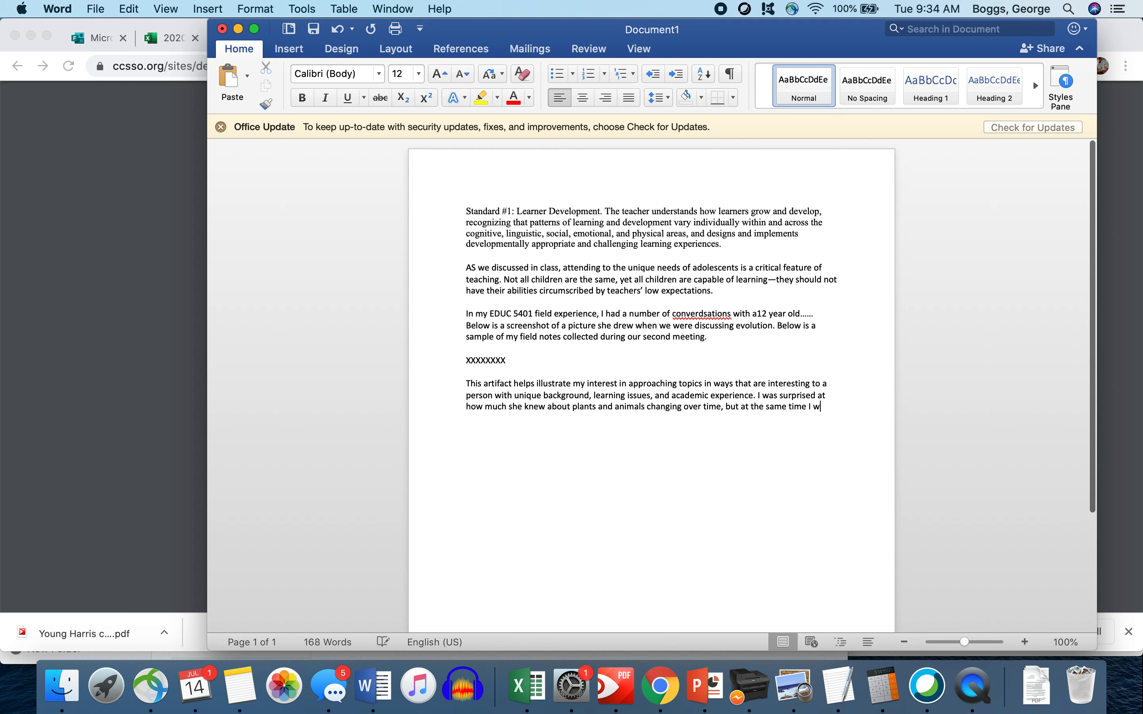
type("orry that I might not always have the time t")
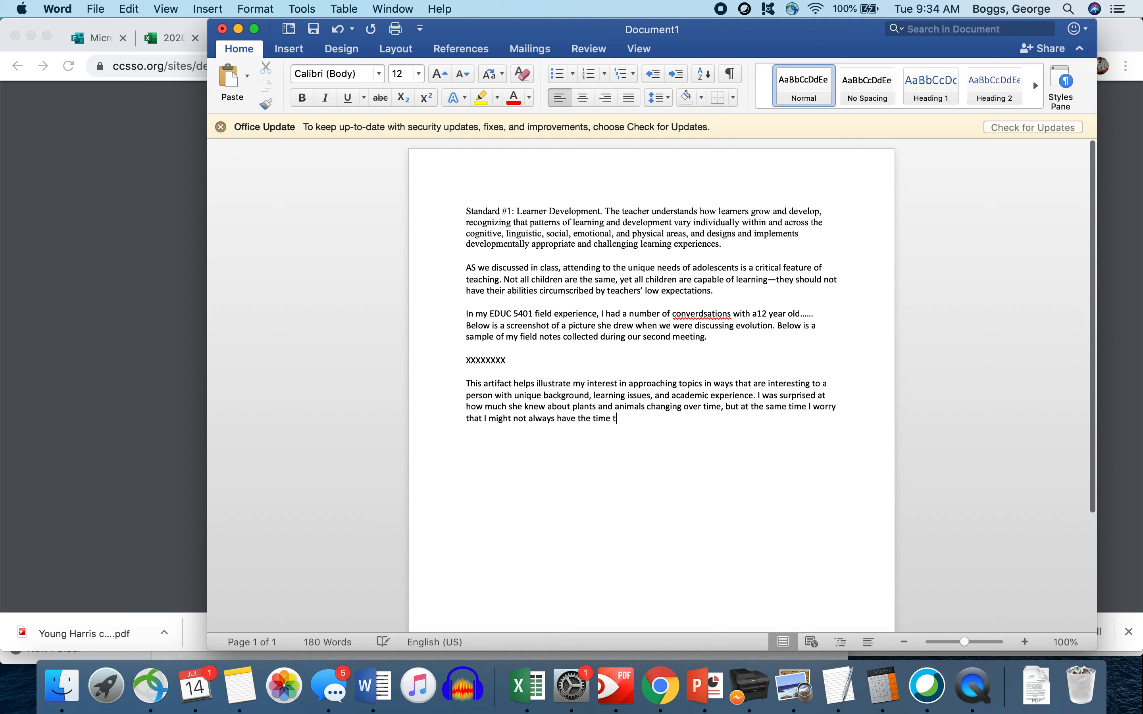
type("o elicit thinking from all students in this manner")
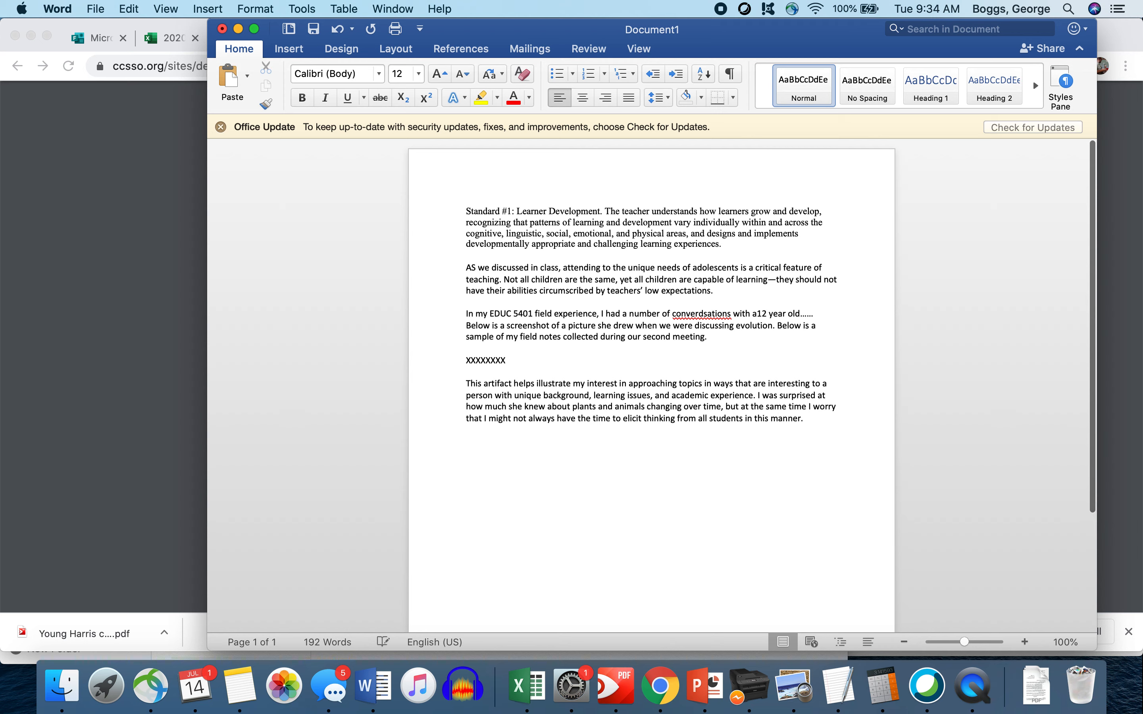
- End that sentence with a period and begin the following one with "I am looking for techniques and “moves” that will help me elicit"
type(". I am")
type(" looking for tec")
type("hniques and ")
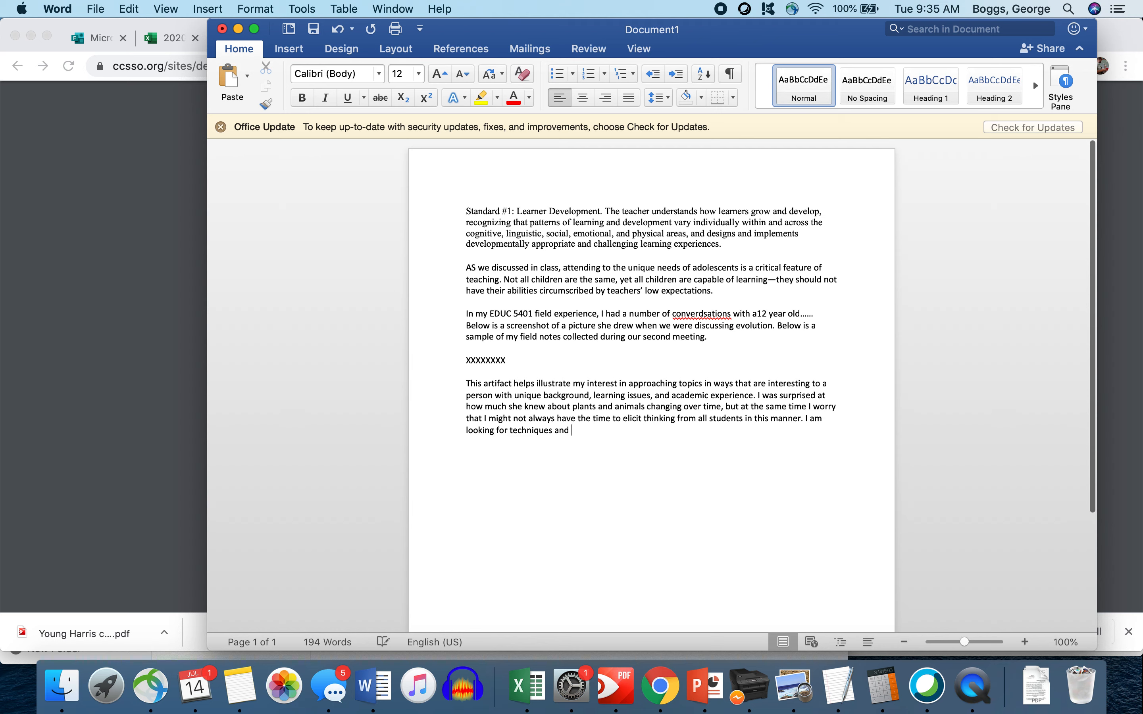
type("\"moves\" that rwill he")
key("BackSpace")
key("BackSpace")
key("BackSpace")
key("BackSpace")
key("BackSpace")
key("BackSpace")
key("BackSpace")
key("BackSpace")
type("will help me elicit")
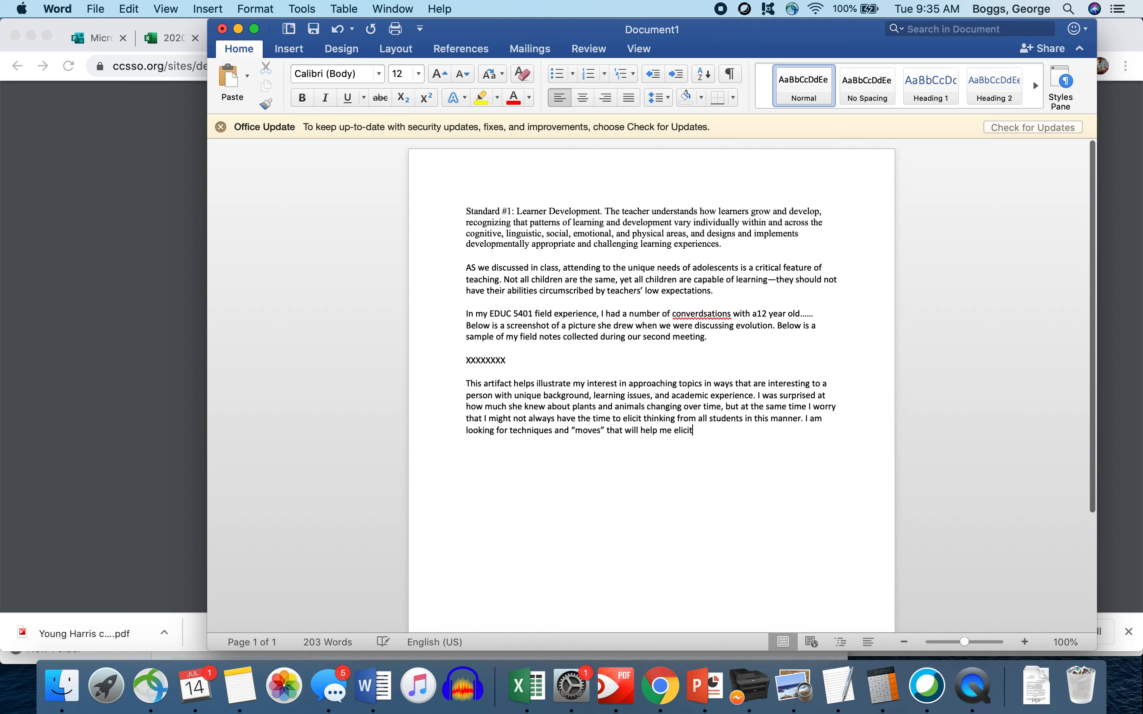
- Complete the sentence with "student thinking without ignoring or making assumptions about adolescents' ignorance based on their apparent lack of engagement."
type(" student thinking without ignor")
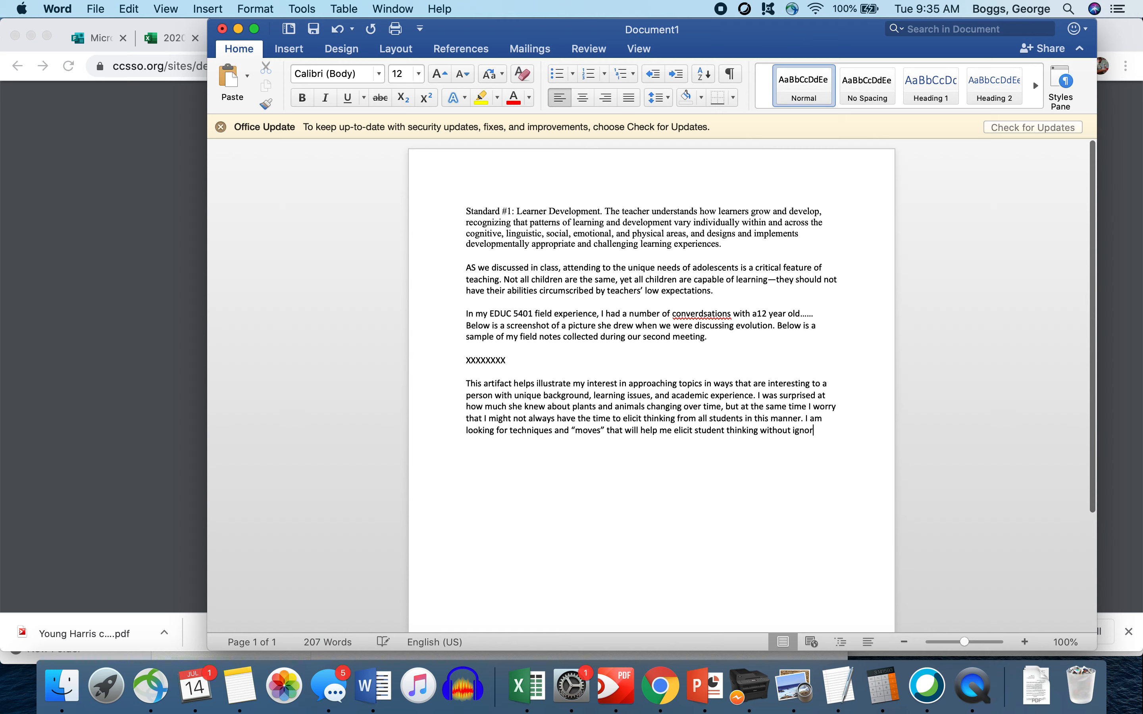
type("ing or assuming")
key("alt+shift+Left")
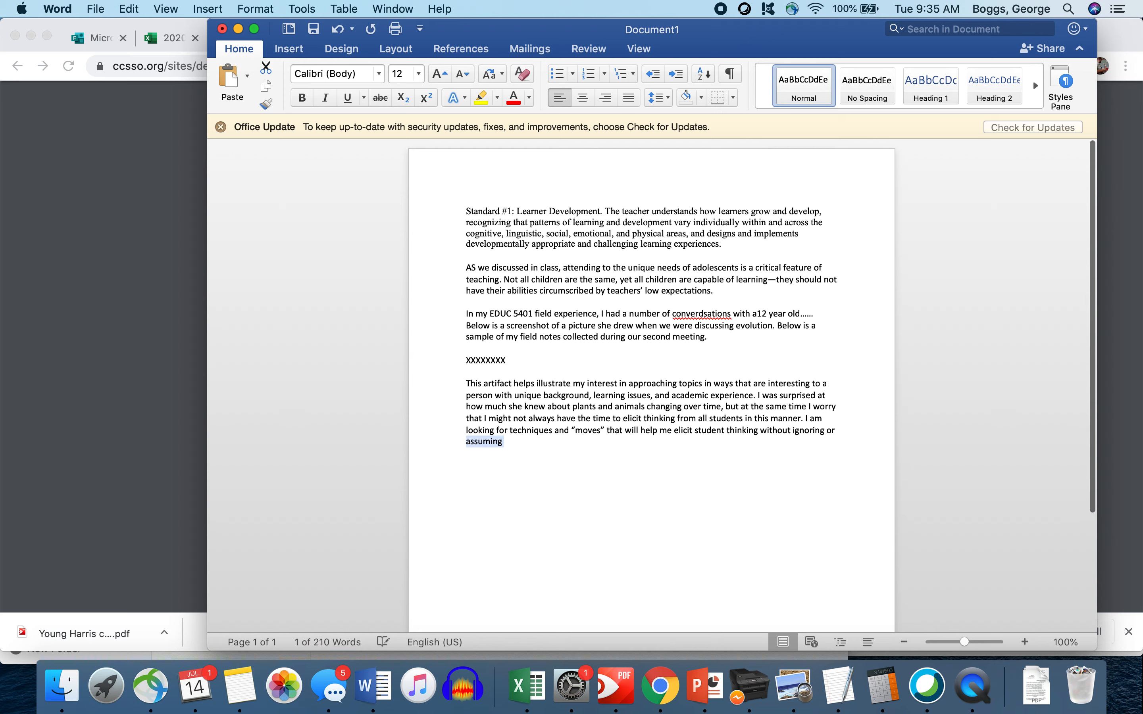
type("making assumptions about ado")
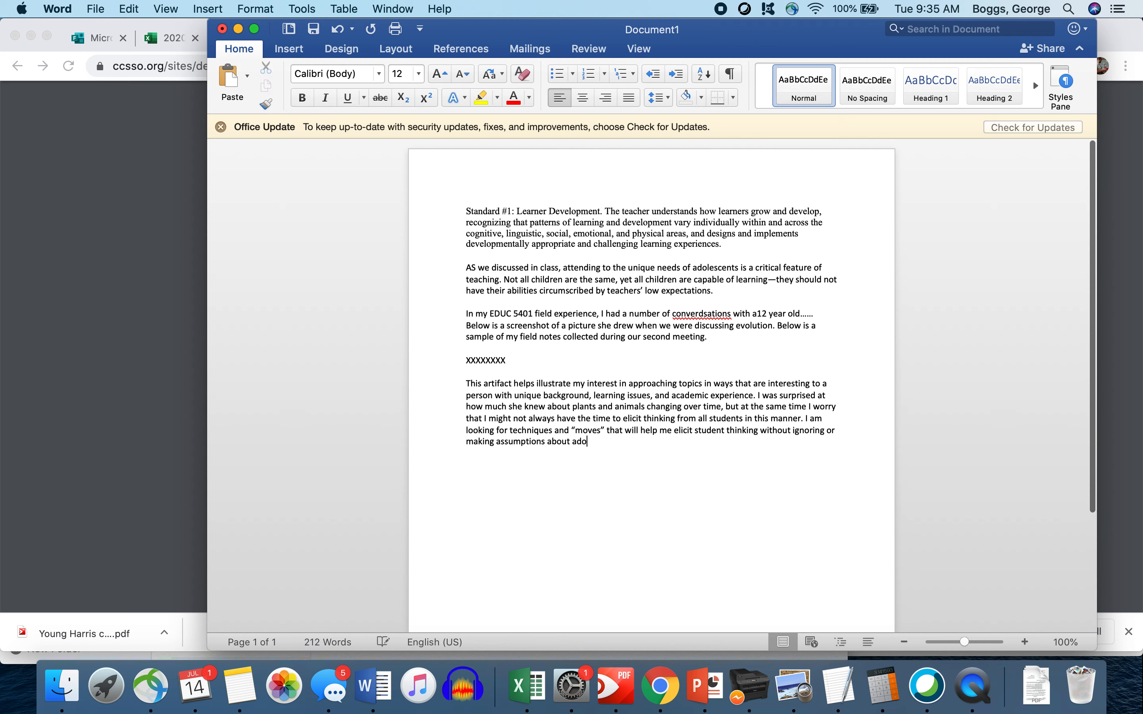
type("lescents' ignoran")
type("ce based on their ")
type("apparent lack")
type(" of engagement. ")
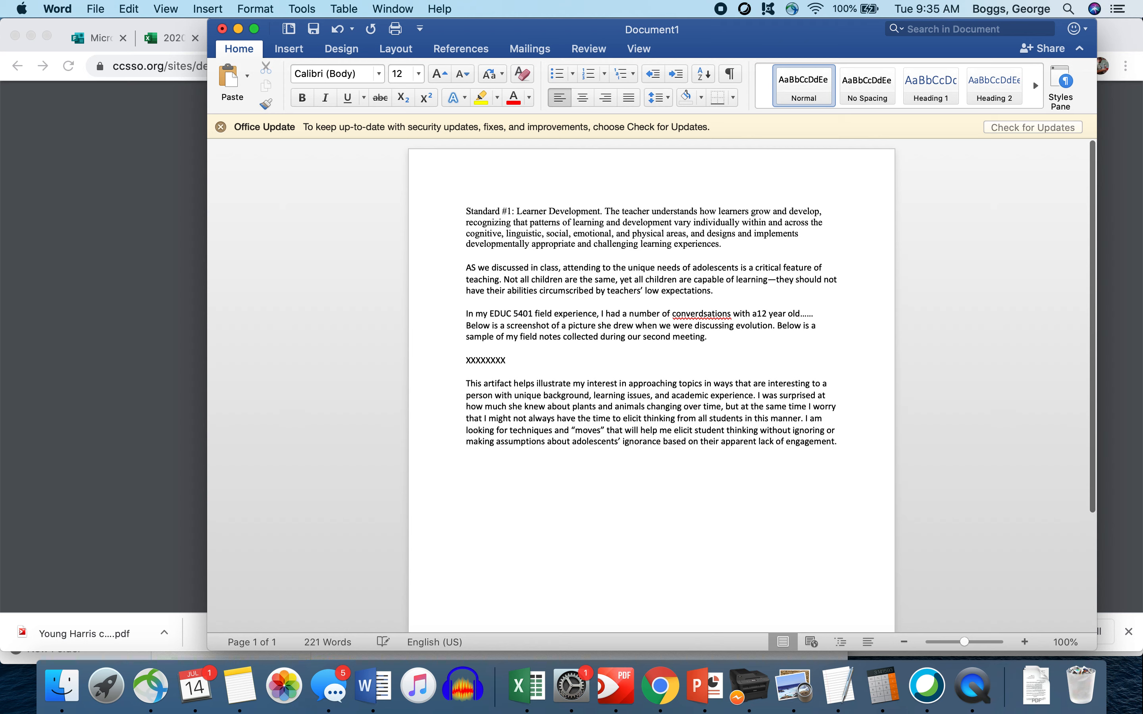
- Begin a closing sentence: "My early field experience served as a reminder, as seen in this artifact, that children are interested in serious"
type("My early field experience served as")
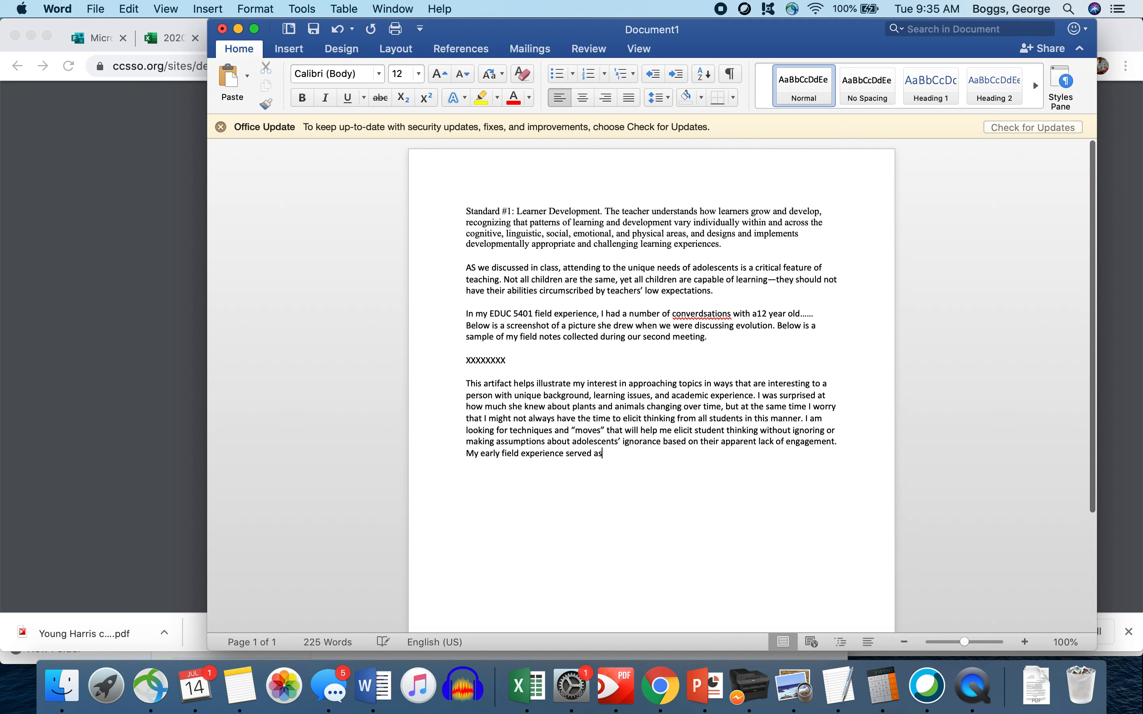
type(" a reminder, as seen in this artifact, ")
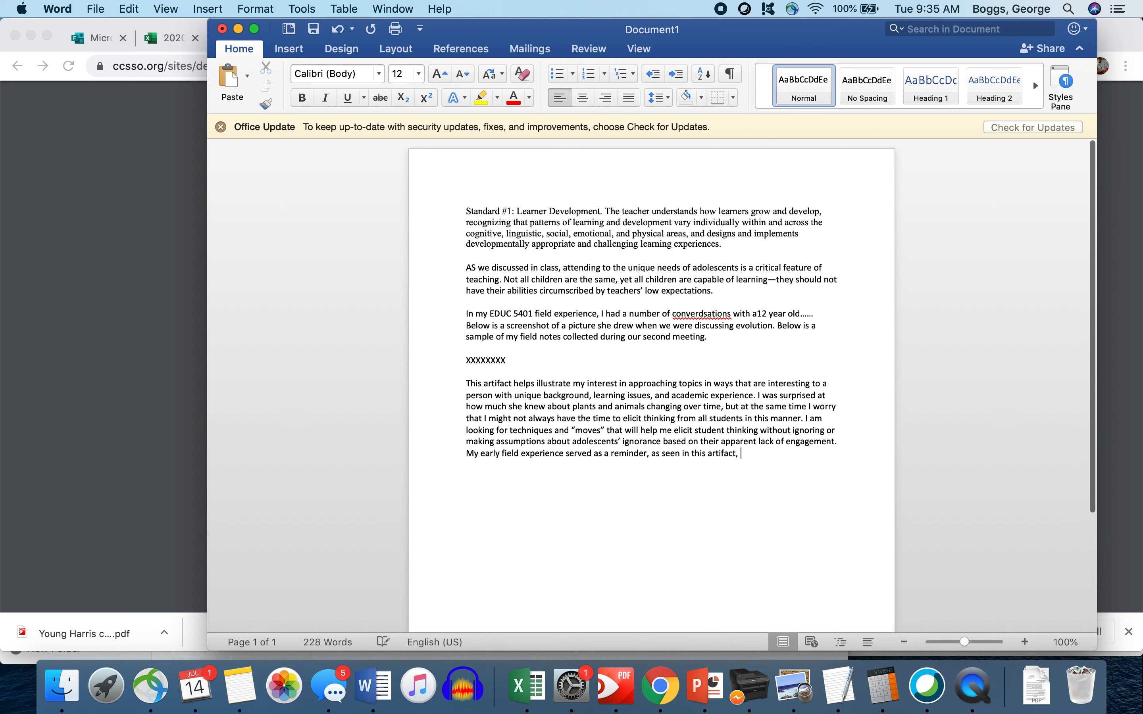
type("that children are interested in serious")
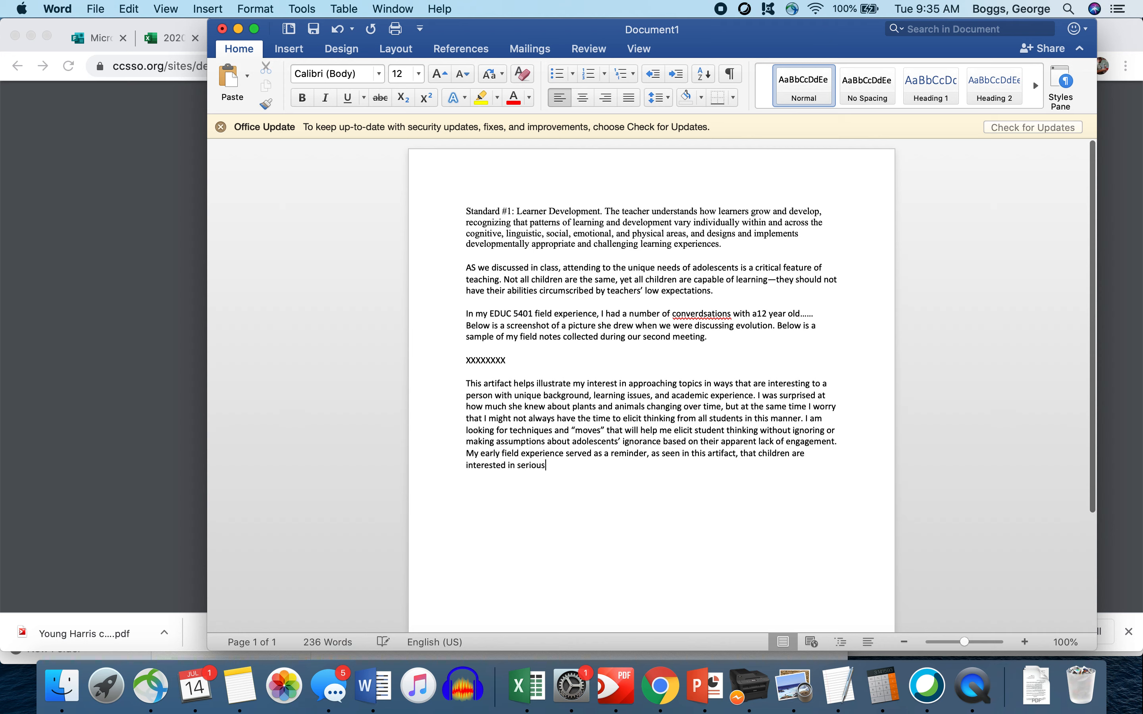
- Finish the closing sentence with "academic topics, but it matters how we approach the child and the topic." and start a new line
type(" academic topics, but it matte")
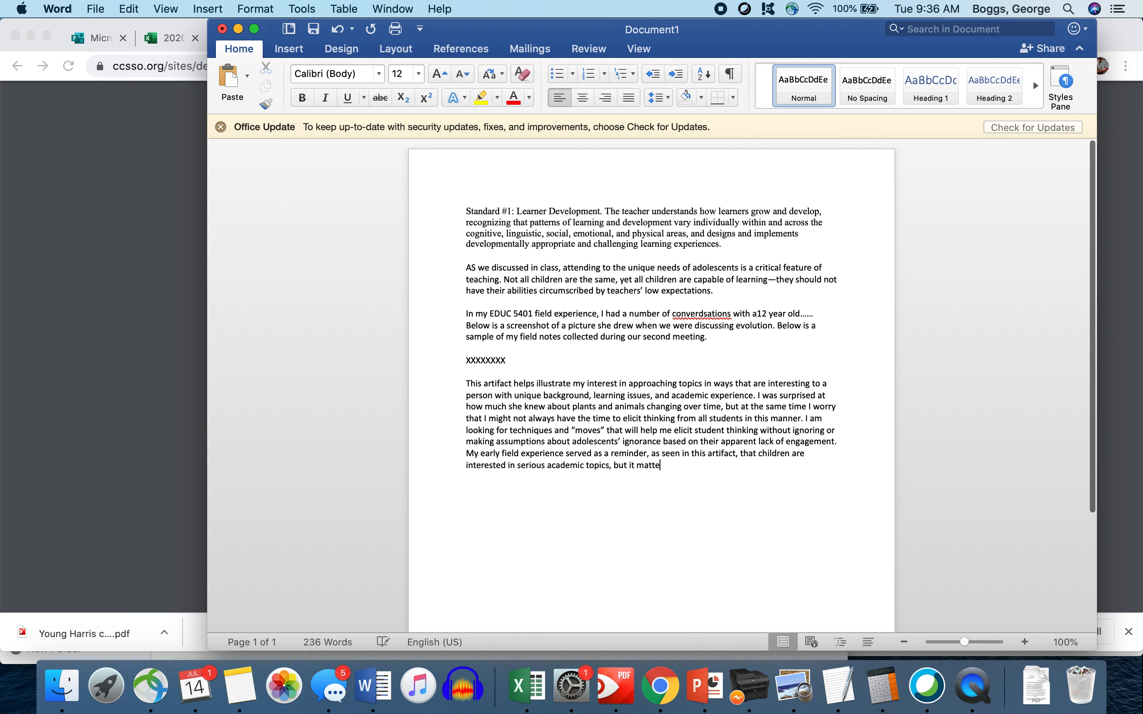
type("rs how we approach the child and the topic.")
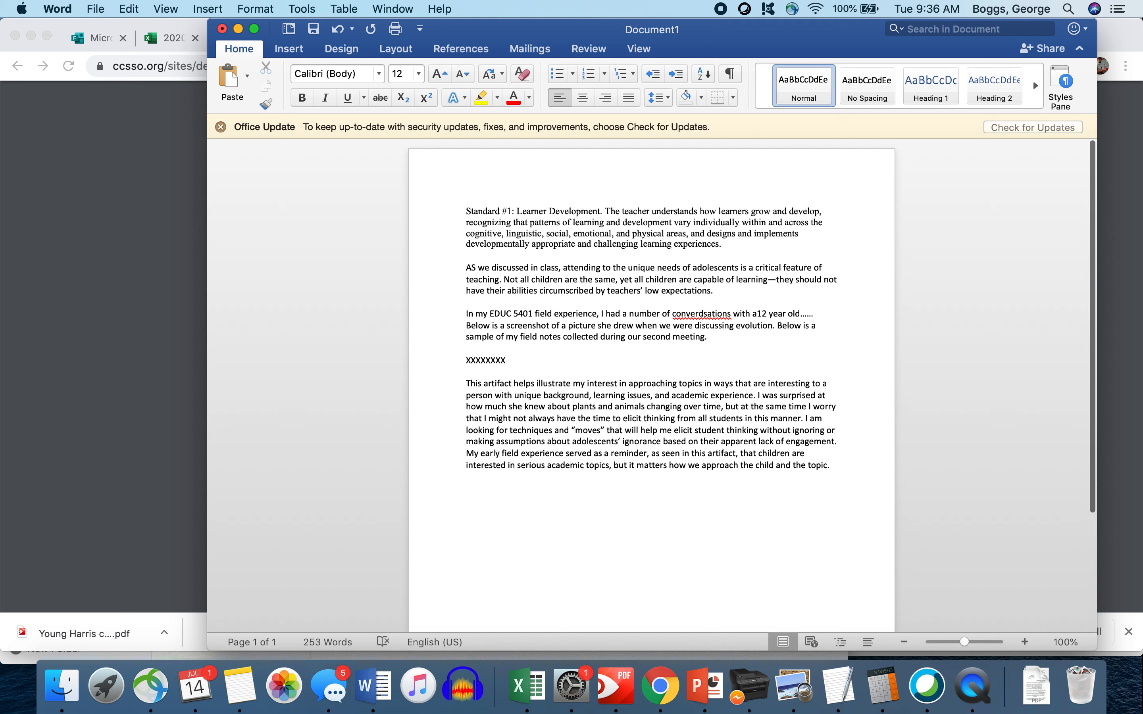
key("Return")
- Copy the full "Standard #2: Learning Differences" statement from the InTASC PDF in Chrome and paste it at the end of the Word document
key("super+Tab")
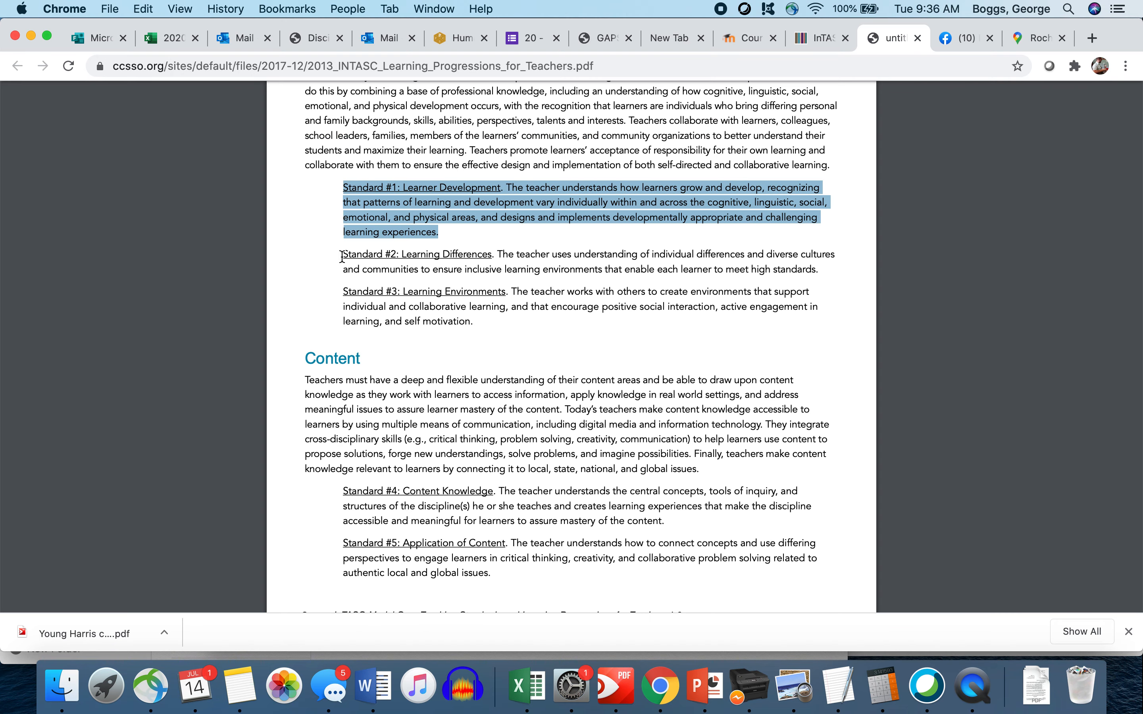
left_click_drag(342, 257, 828, 269)
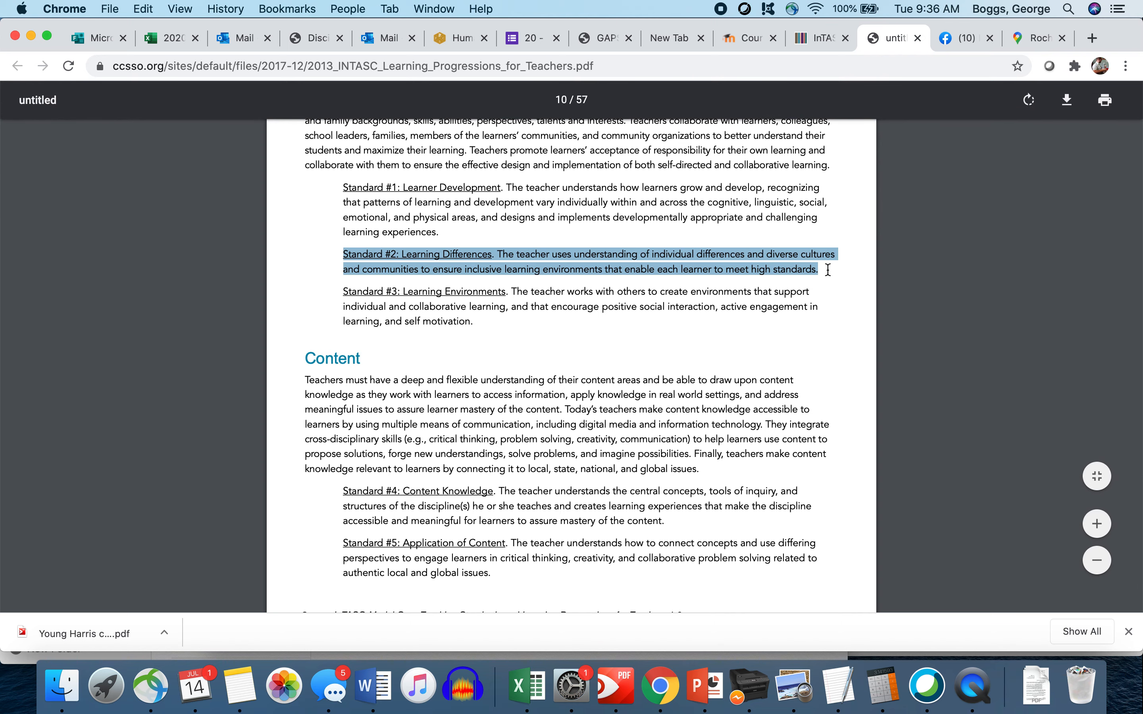
key("super+c")
key("super+Tab")
key("super+v")
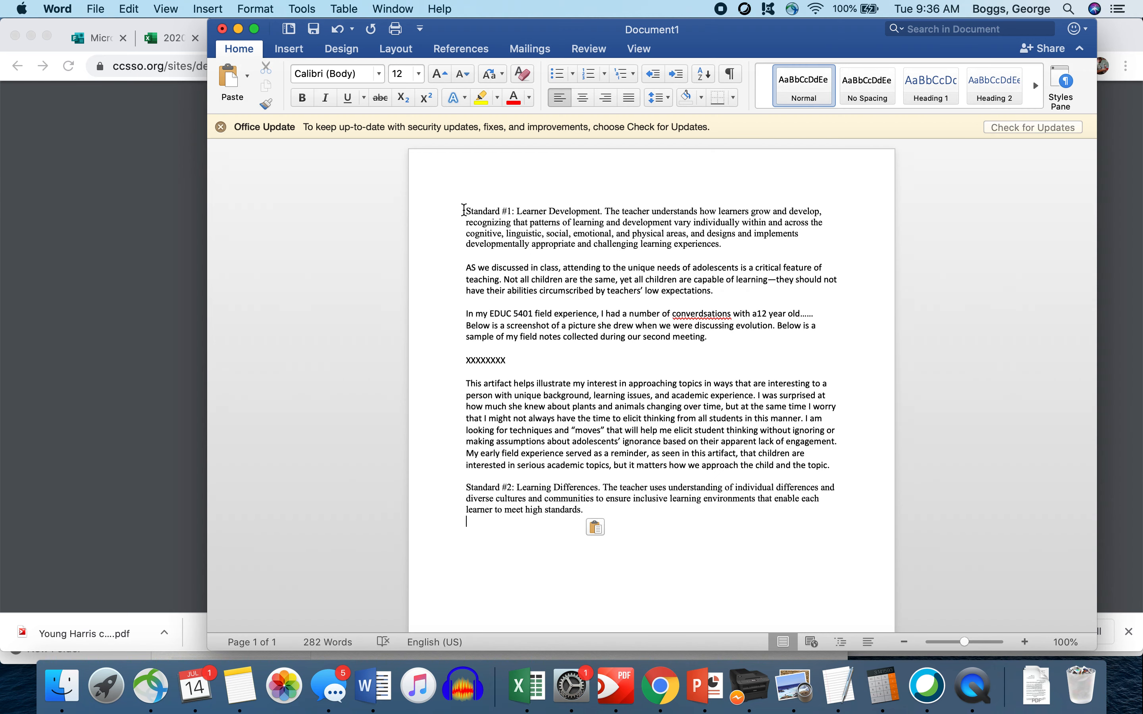
- Make the whole "Standard #1: Learner Development" paragraph bold
left_click_drag(463, 209, 732, 245)
key("super+b")
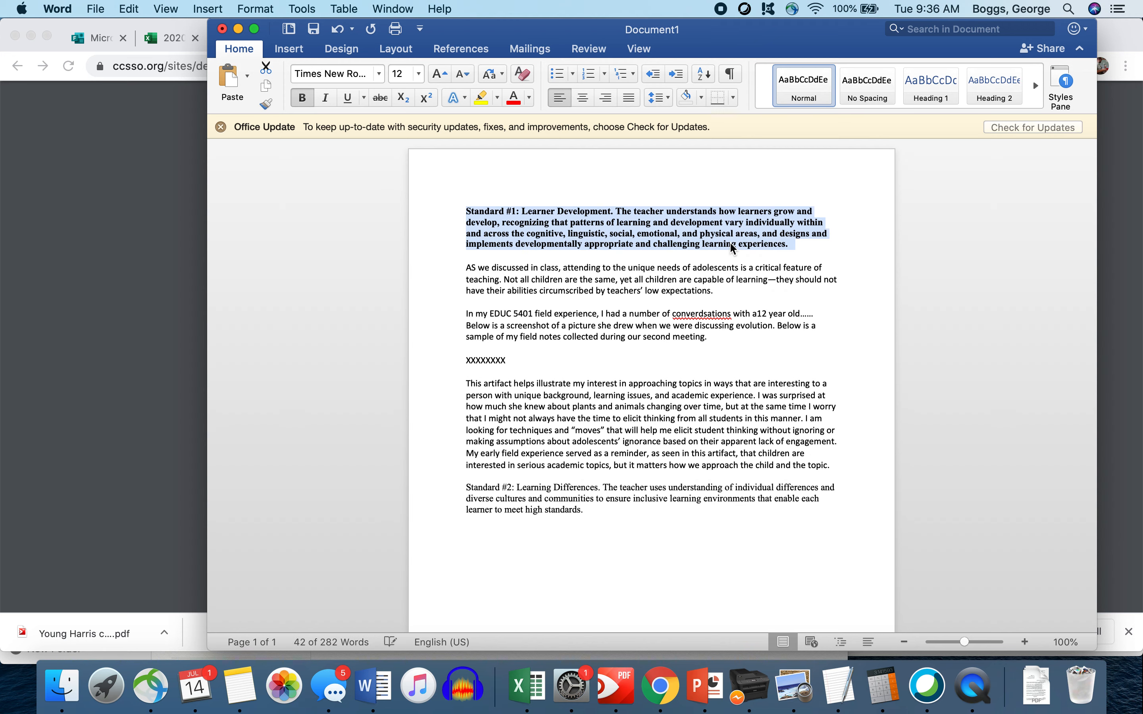
left_click(512, 487)
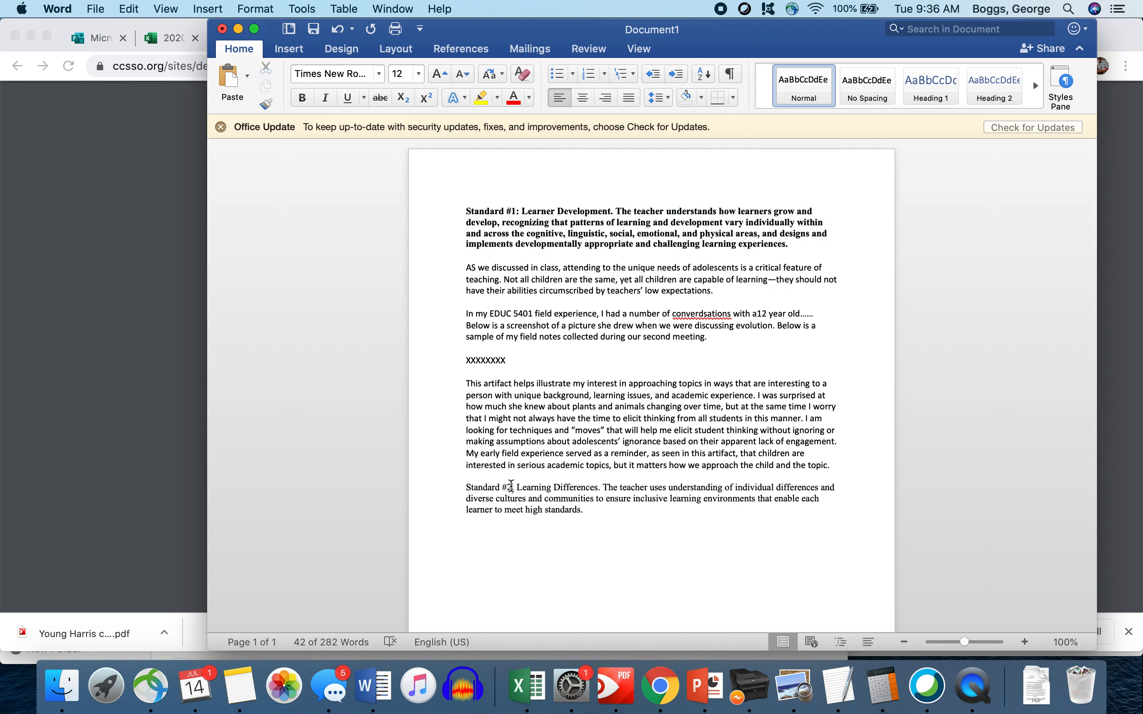
- Place the text cursor at the end of the "Standard #2: Learning Differences" paragraph
left_click(577, 474)
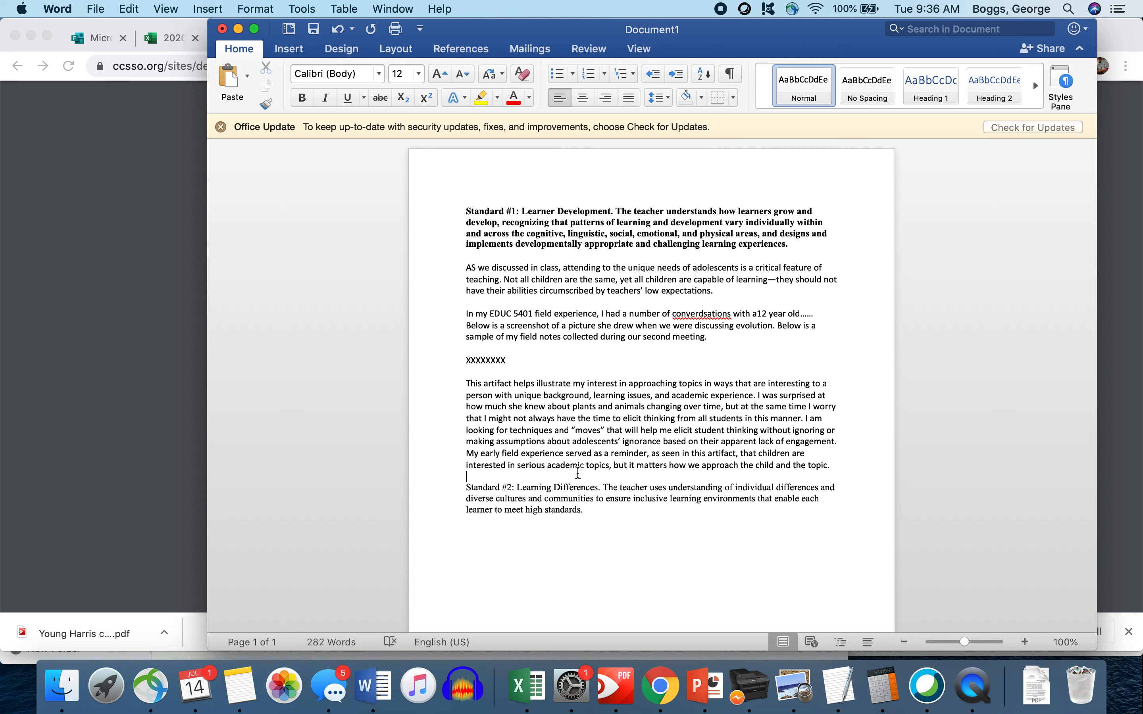
left_click(587, 513)
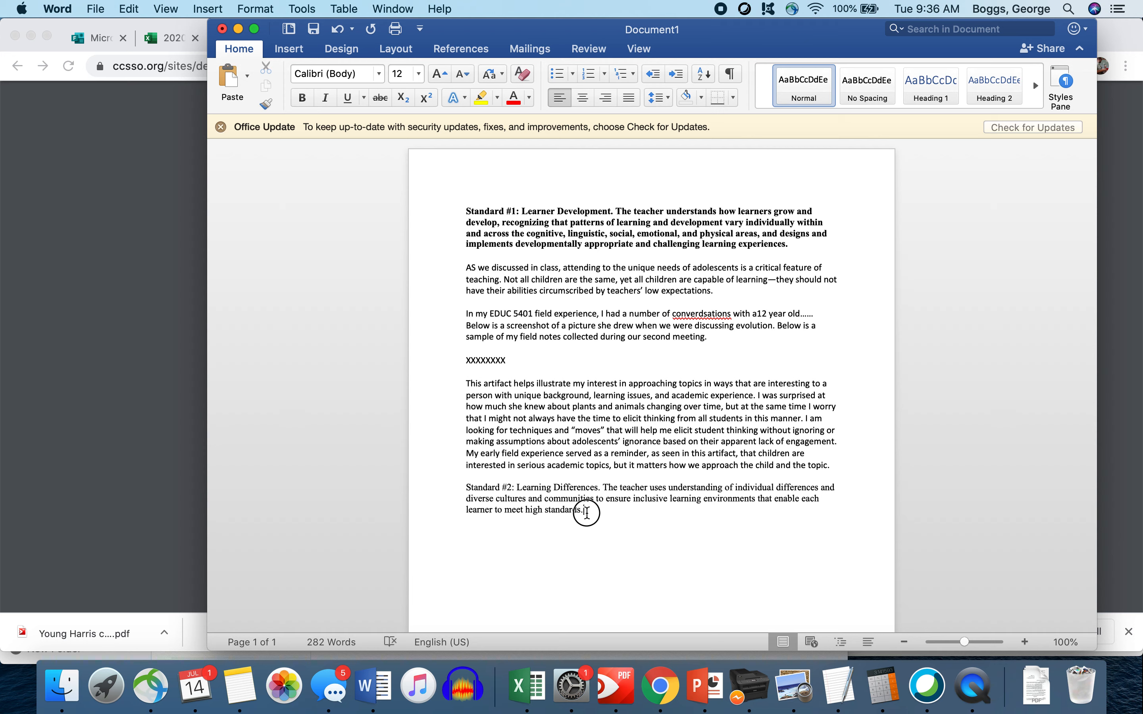